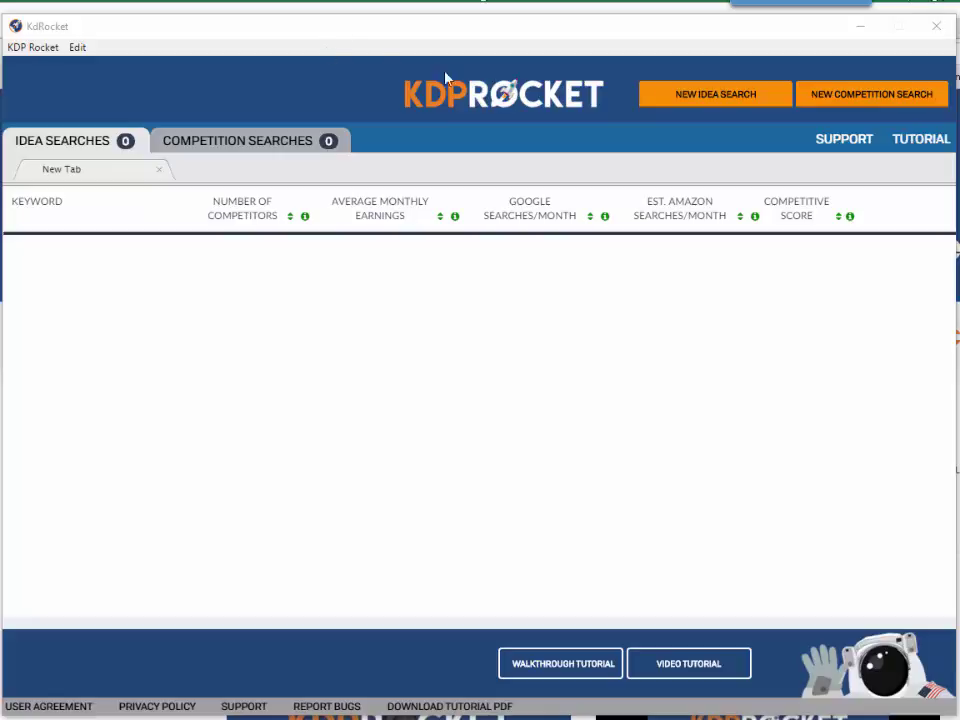
- Run a new idea search for the keyword "romance"
click(688, 100)
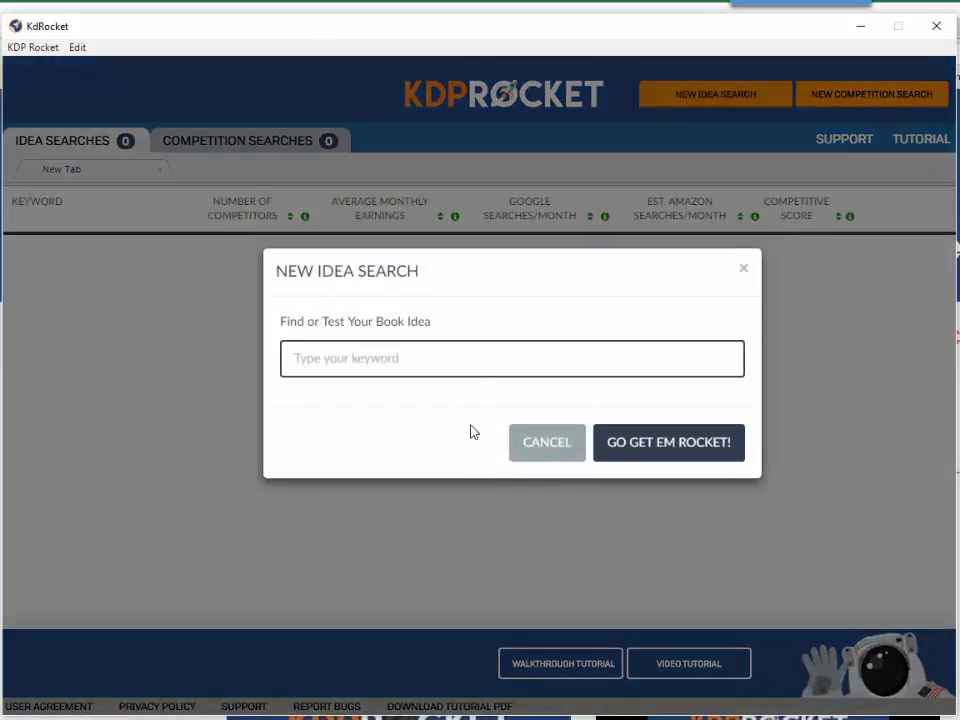
click(468, 353)
text(romance)
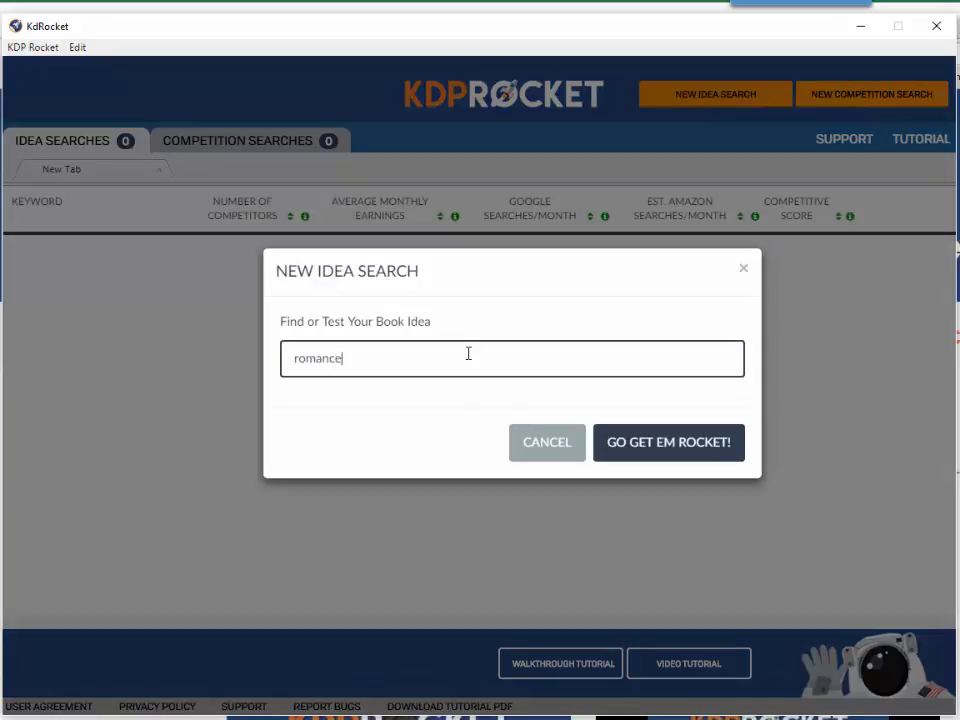
click(621, 443)
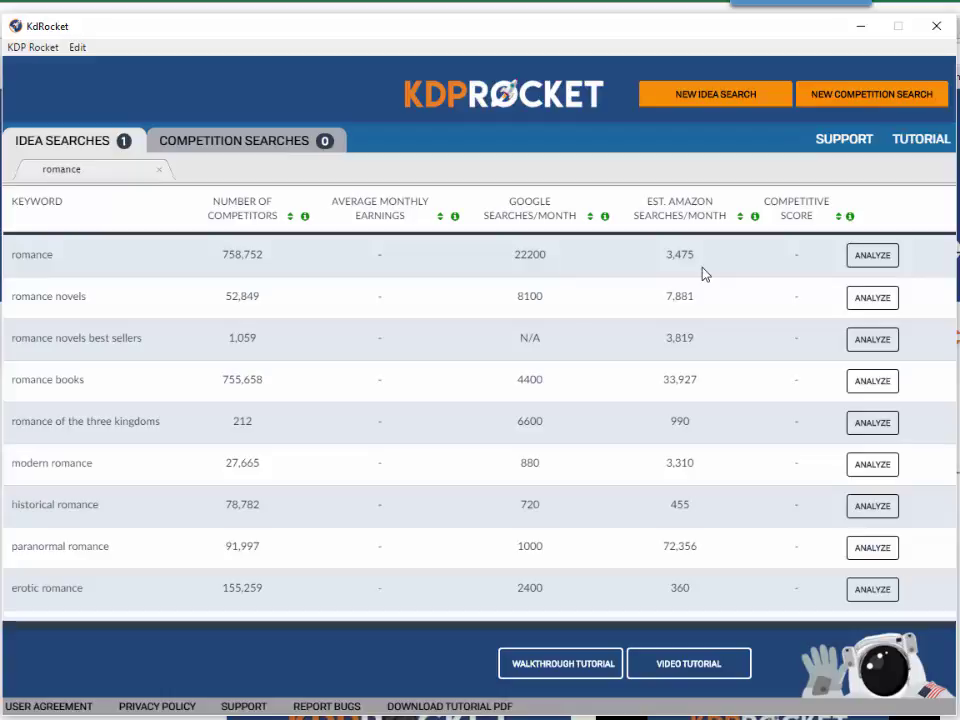
- Analyze every keyword in the romance results, from "romance" down to "romance novels best sellers 2016"
click(861, 260)
click(868, 299)
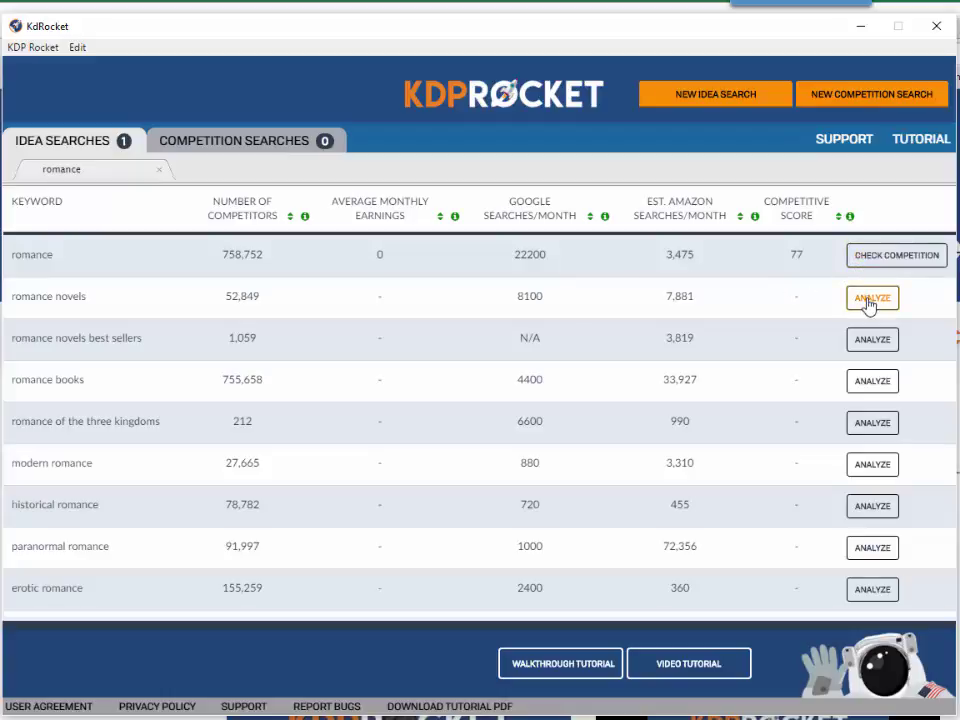
click(866, 381)
click(868, 424)
click(866, 466)
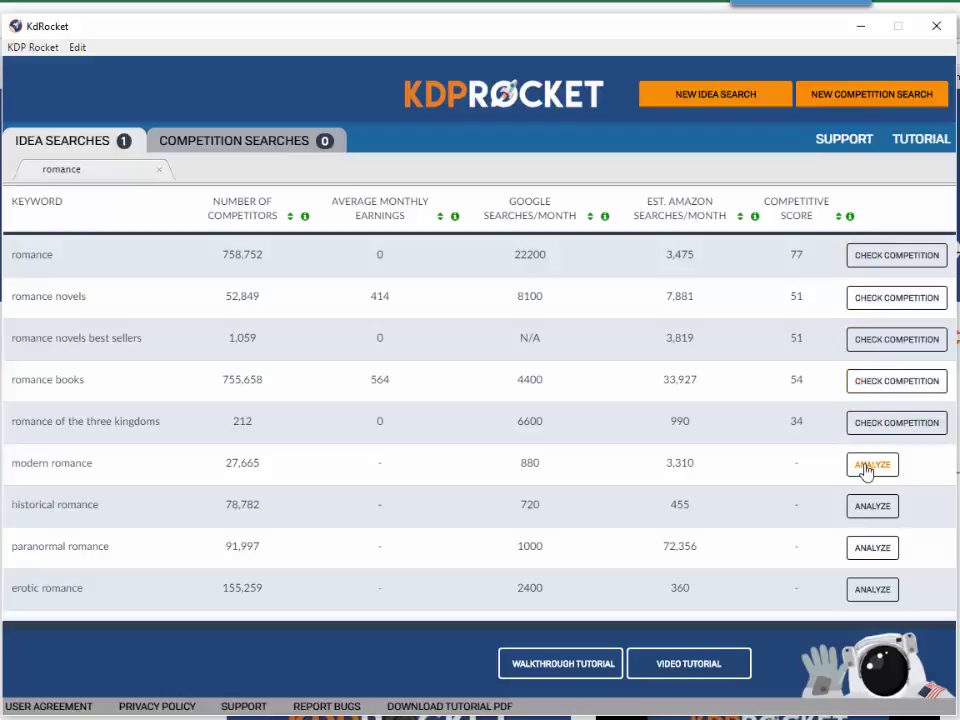
click(869, 506)
click(871, 552)
click(873, 590)
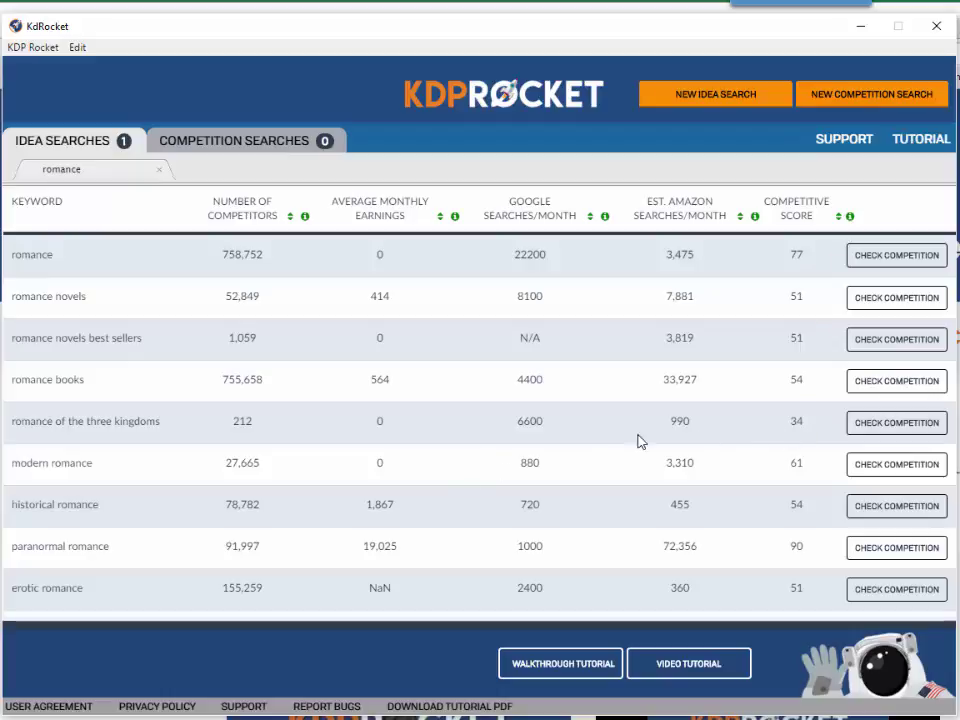
scroll(639, 439, down, 1)
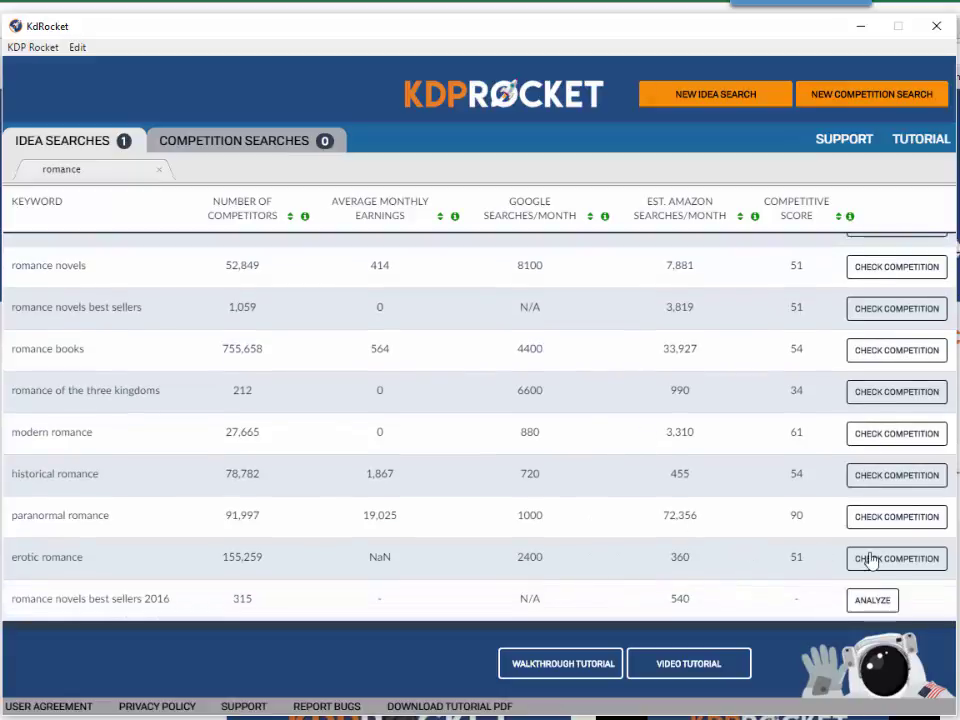
click(872, 600)
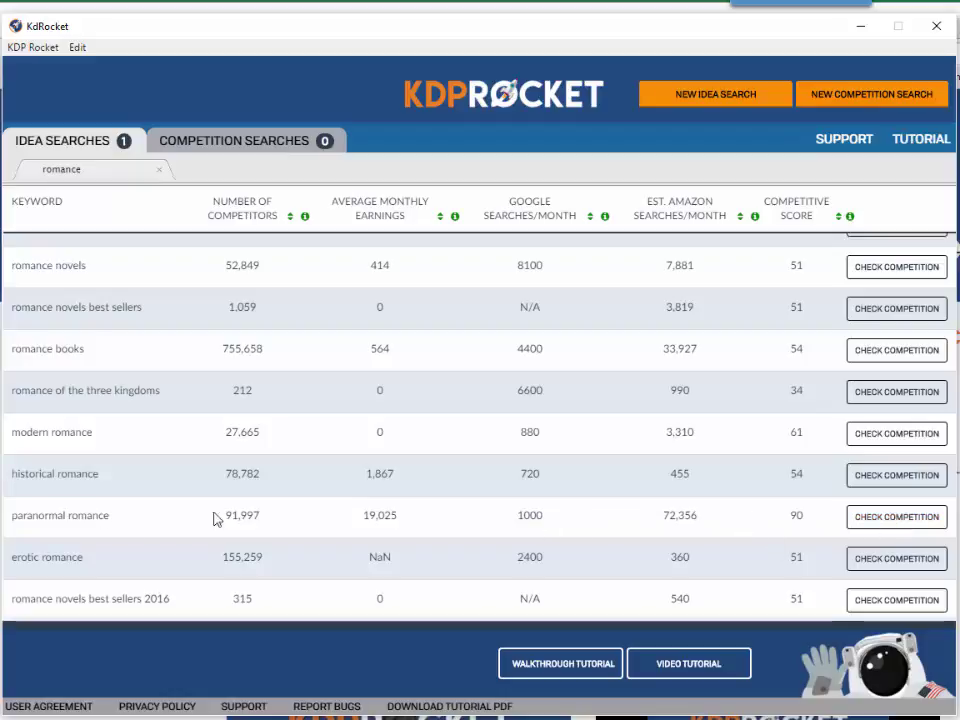
- Check the competition for "paranormal romance" and view the Amazon sales page of Veiled, entering the requested image verification characters
click(866, 521)
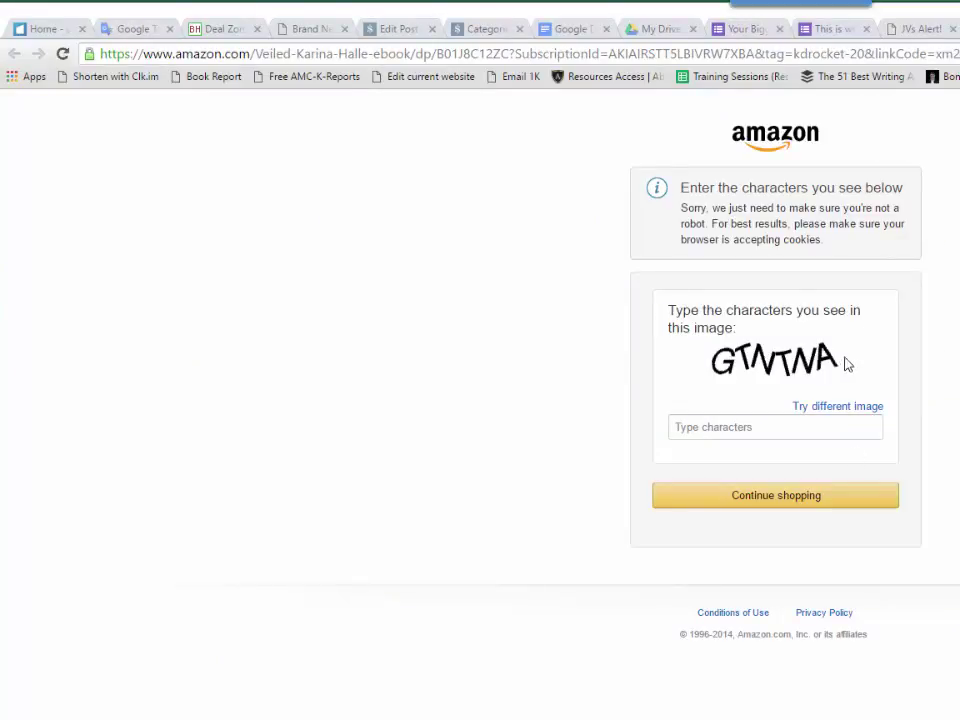
click(766, 433)
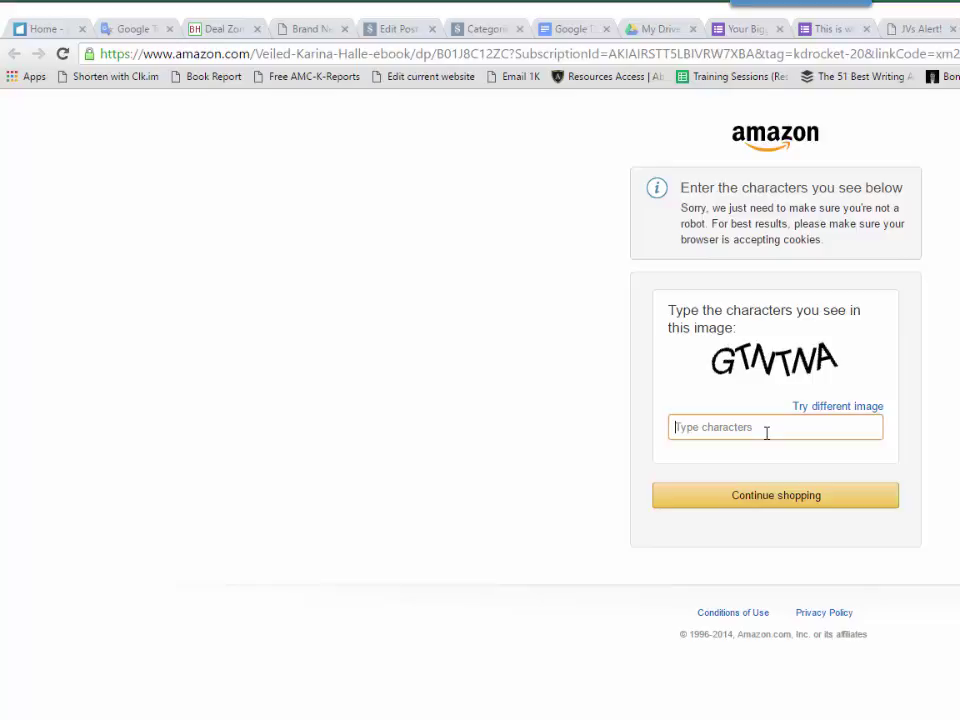
text(gtntna)
click(790, 498)
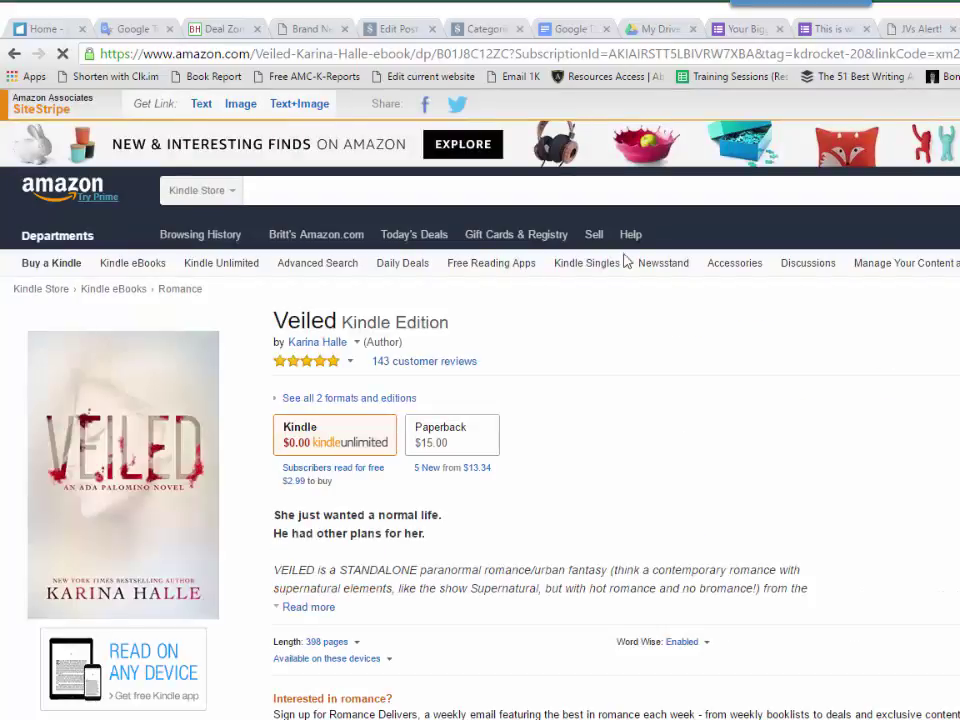
scroll(525, 476, down, 1)
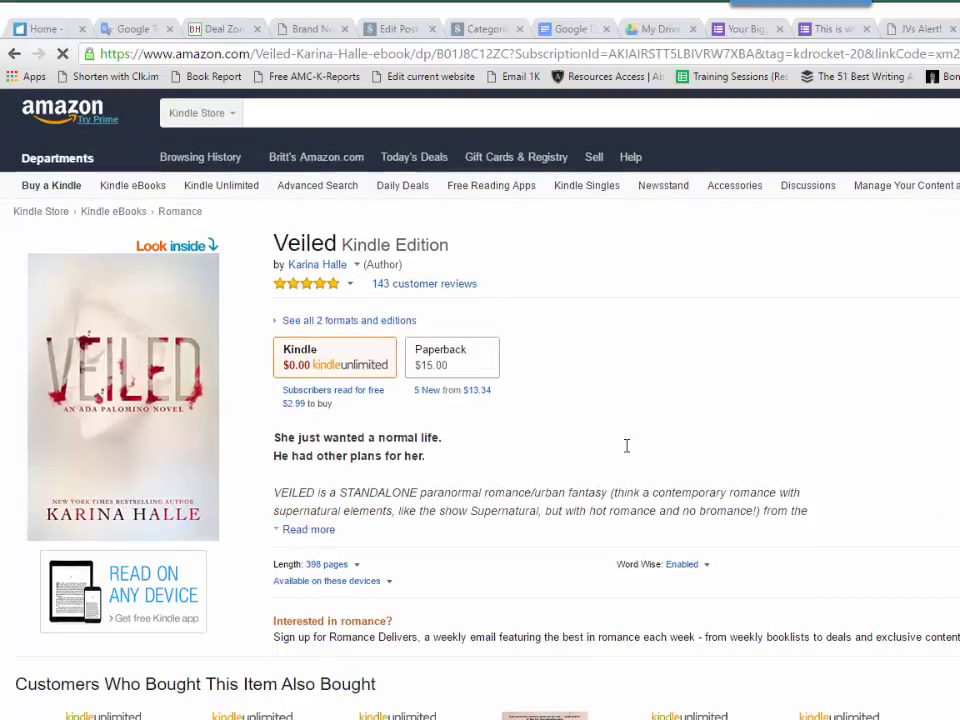
- Return to KDP Rocket and examine the paranormal romance competitors, viewing the details of Wild Game and White Raven
key(alt+Tab)
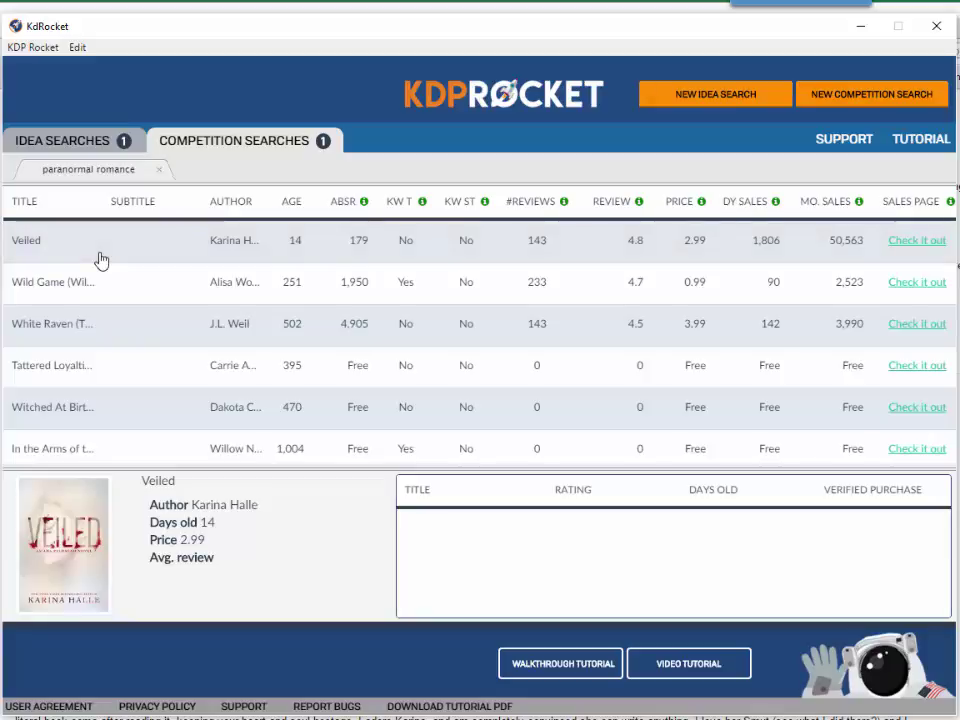
click(84, 290)
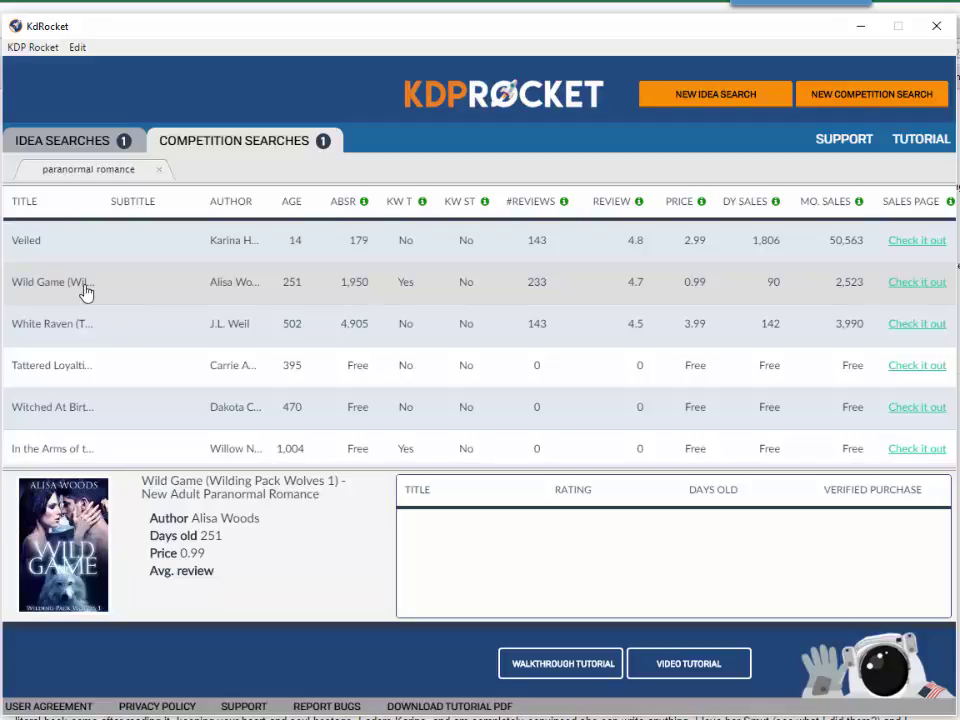
click(60, 332)
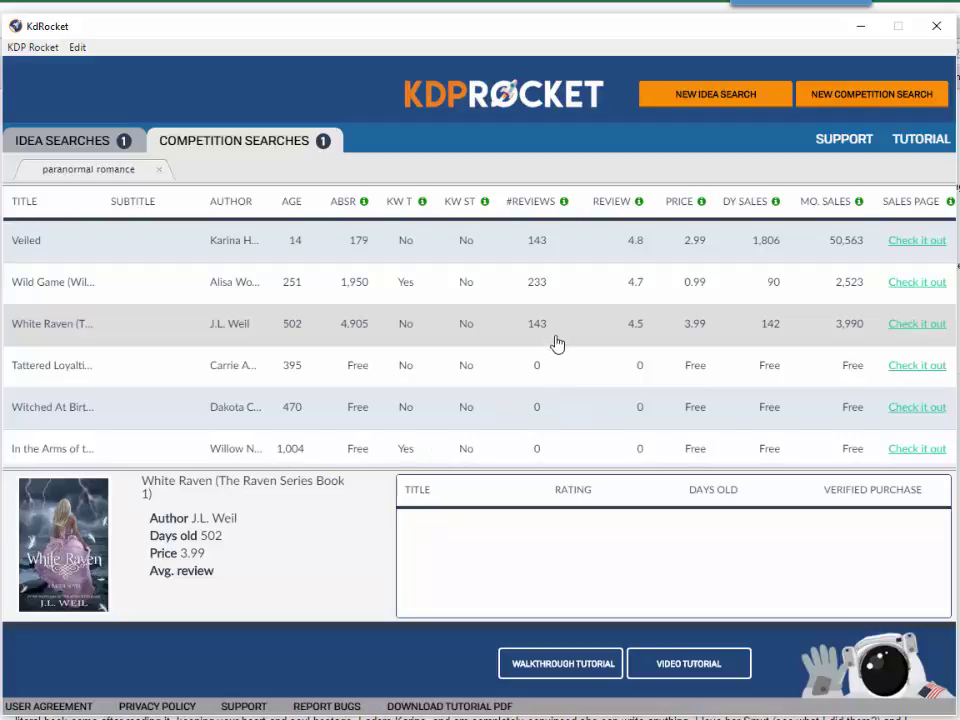
scroll(565, 361, down, 4)
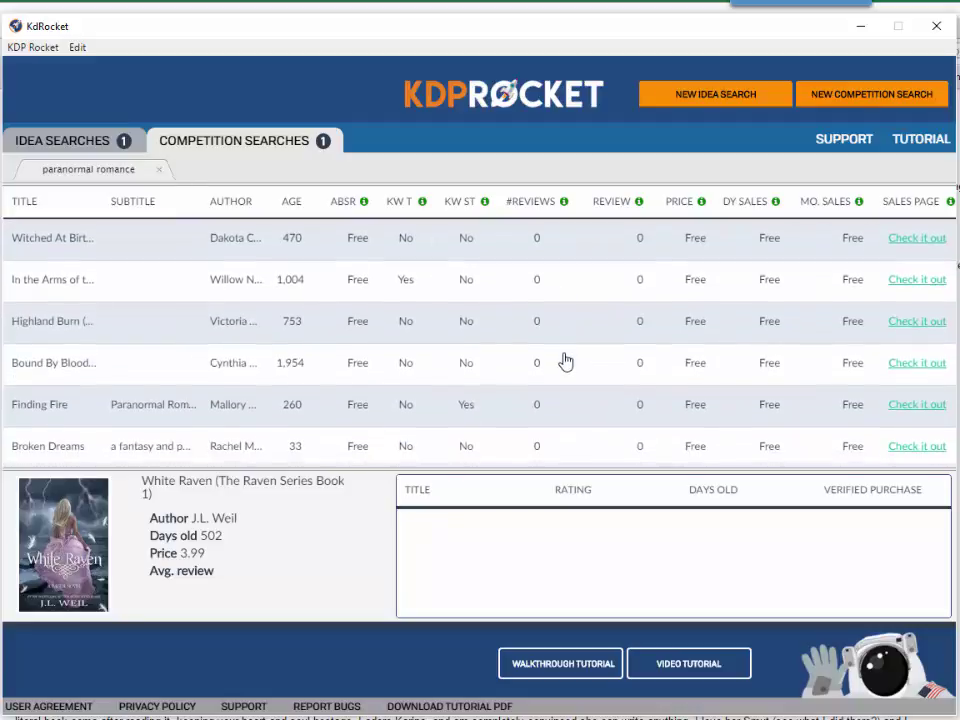
scroll(565, 361, up, 4)
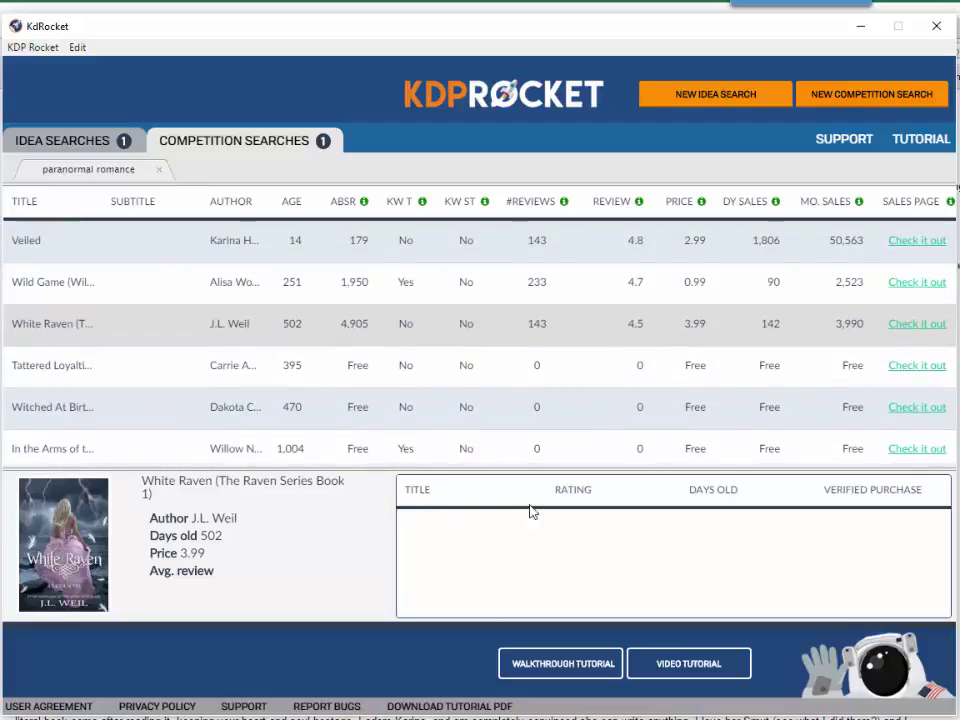
- Copy the keyword "paranormal romance" from the romance idea results and run a new idea search with it
click(62, 146)
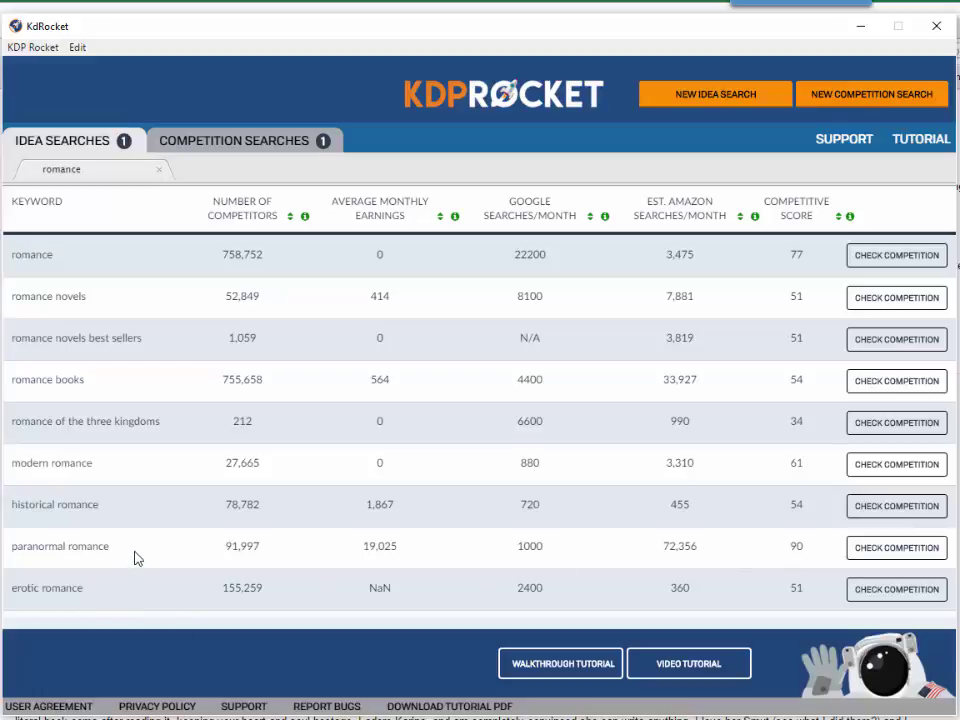
drag(137, 558, 6, 546)
key(ctrl+c)
click(738, 98)
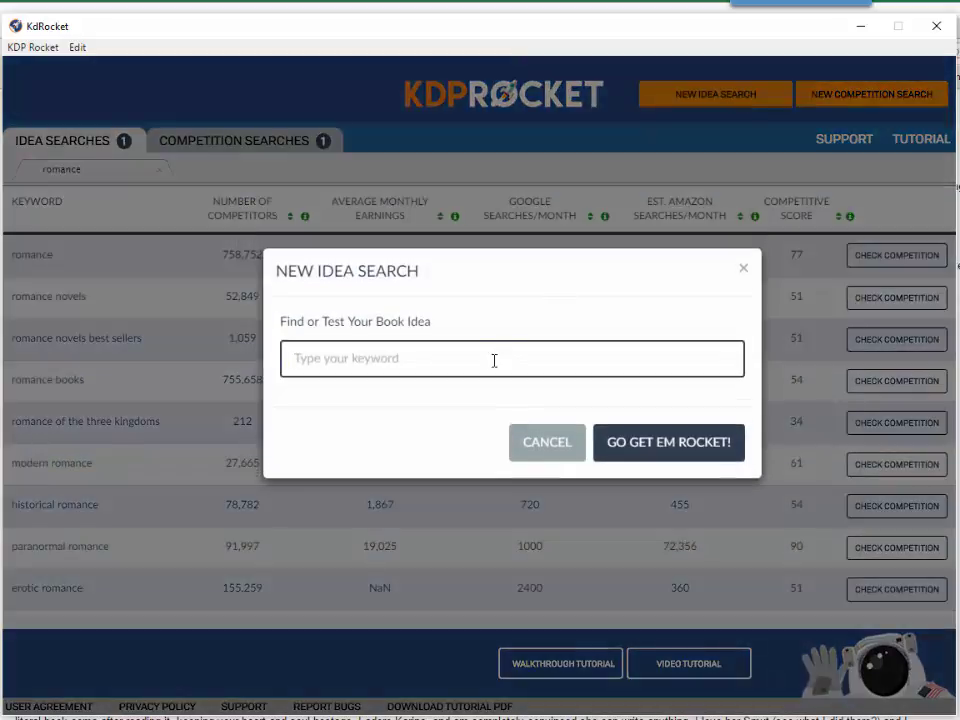
key(ctrl+v)
click(641, 447)
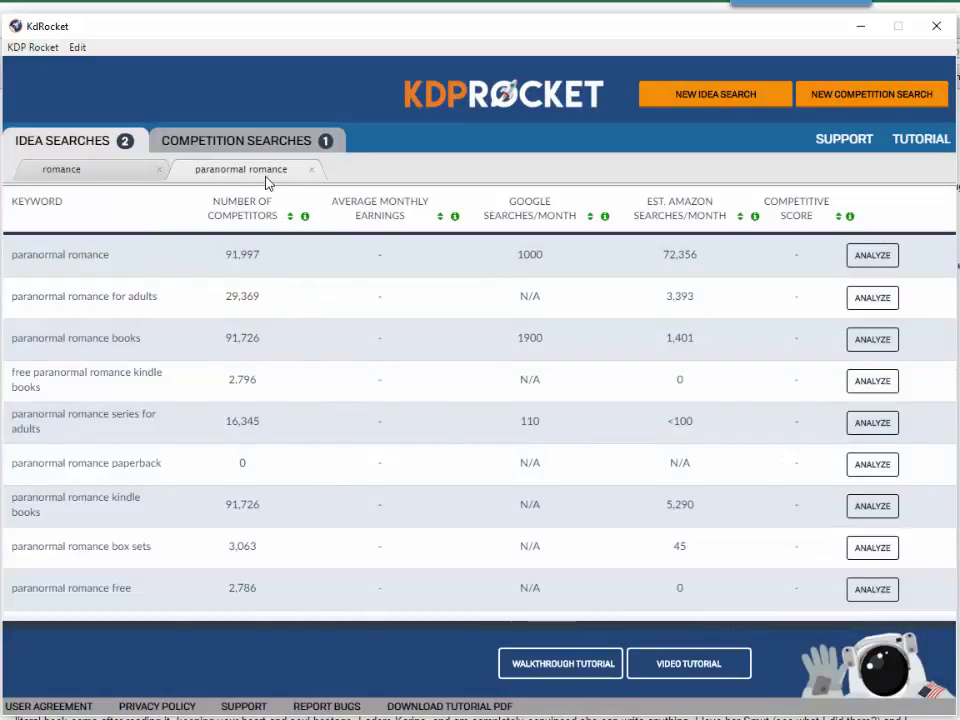
- Analyze the keywords in the paranormal romance results, from "paranormal romance" down to "paranormal romance free"
click(871, 255)
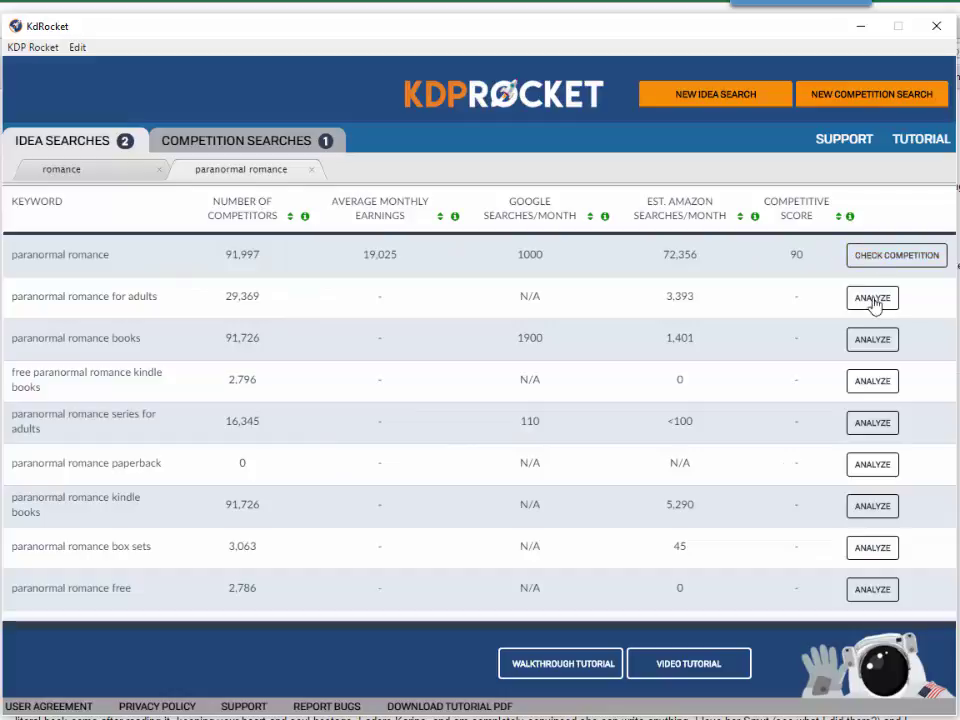
click(872, 299)
click(872, 340)
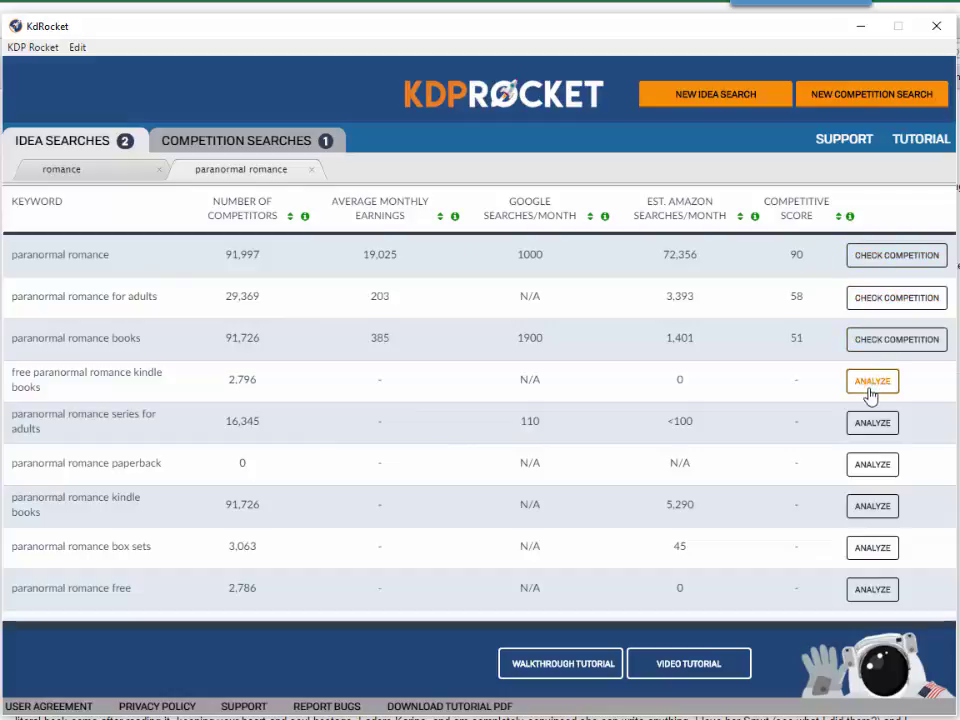
click(869, 388)
click(869, 422)
click(872, 465)
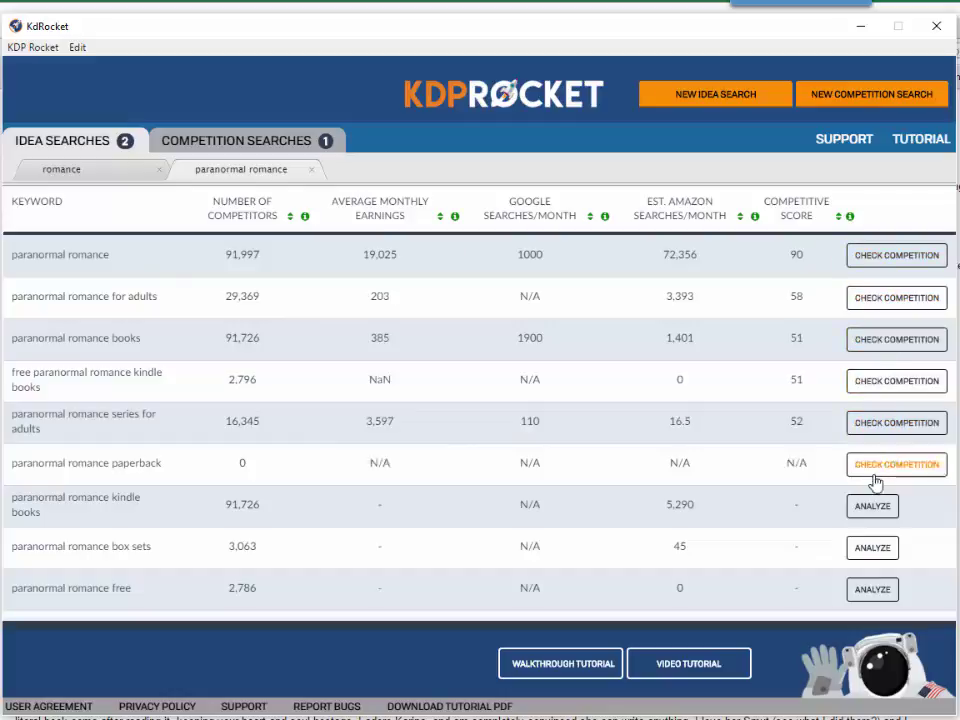
click(872, 506)
click(872, 548)
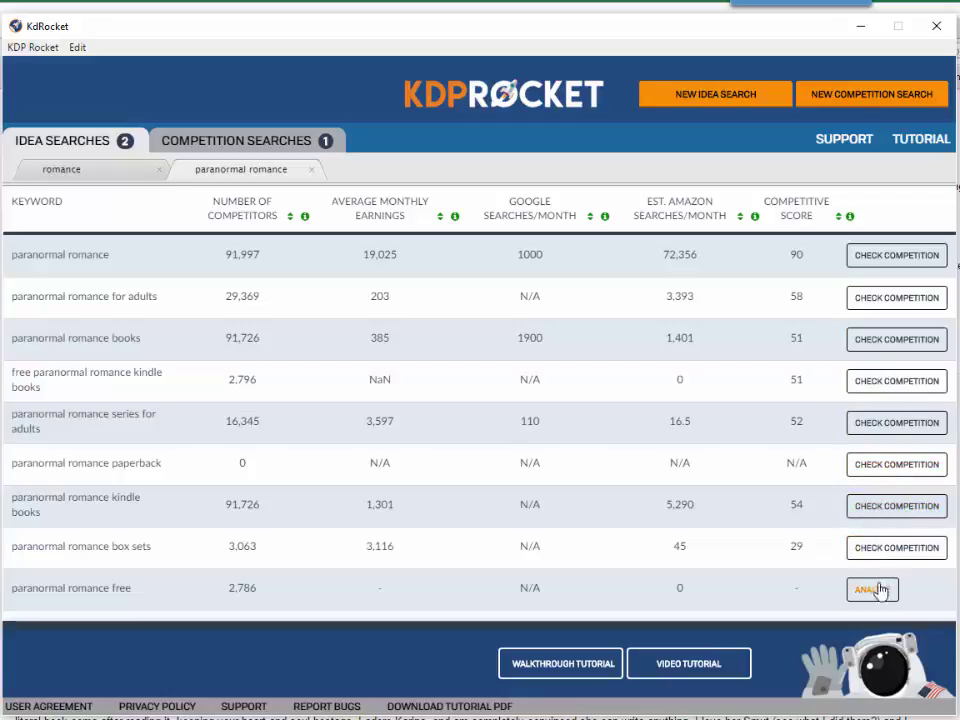
click(874, 590)
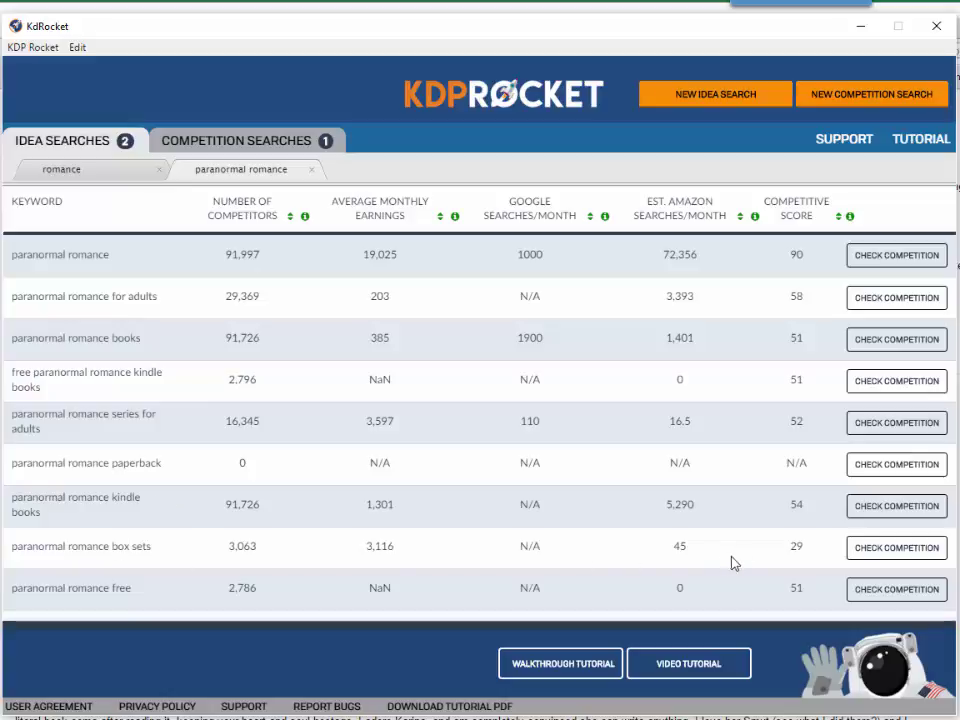
- Check the competition for "paranormal romance box sets" and view the details of the first ROMANCE book and Three Of A Kind
click(875, 549)
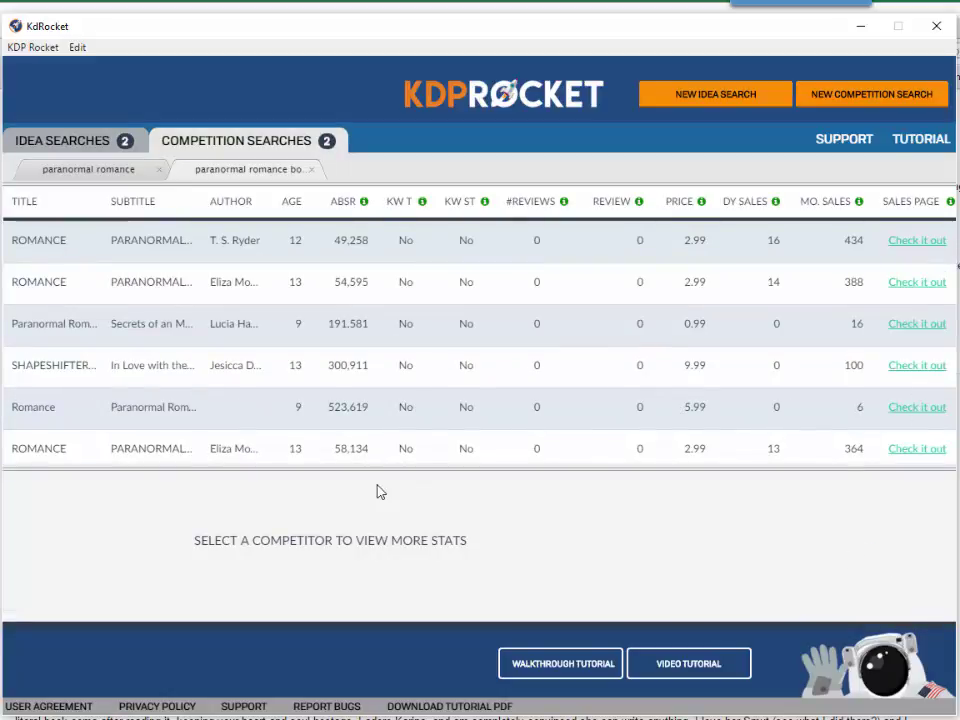
click(88, 247)
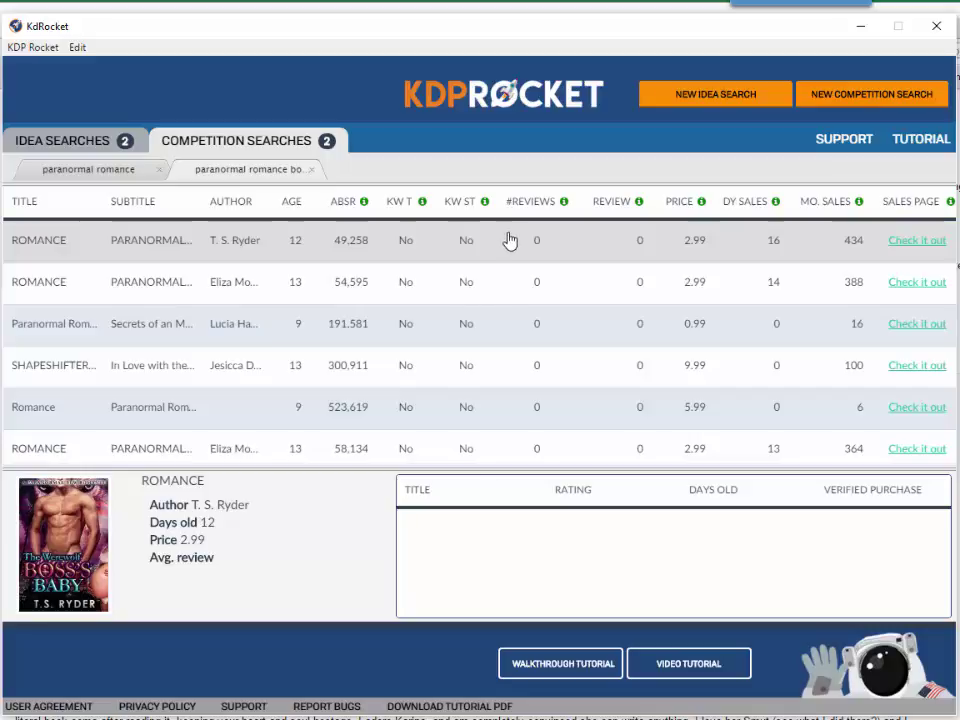
scroll(514, 255, down, 1)
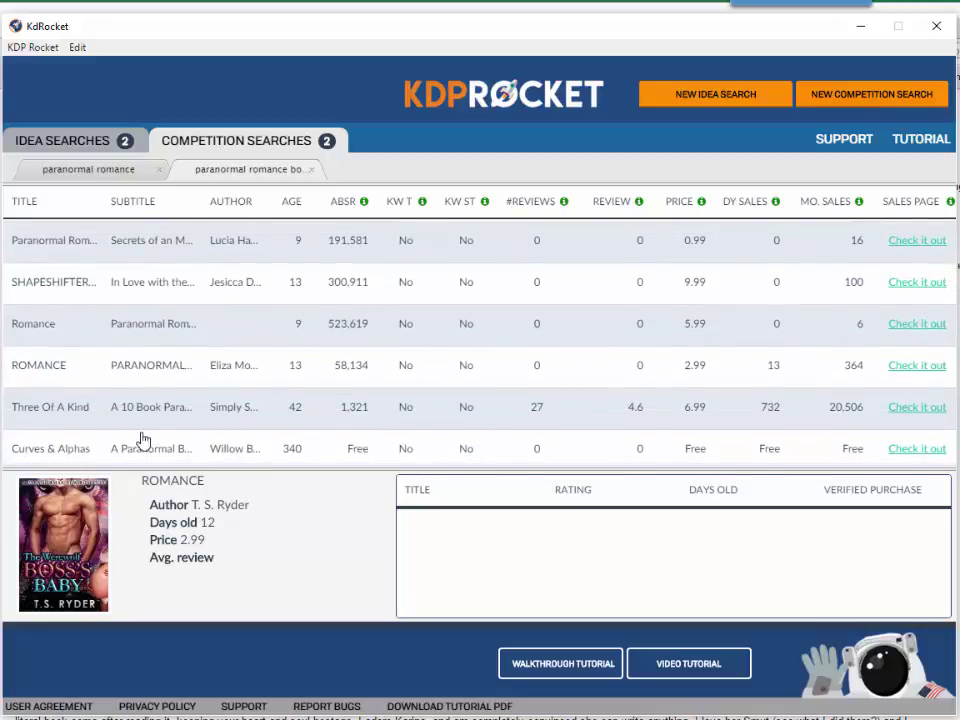
click(60, 410)
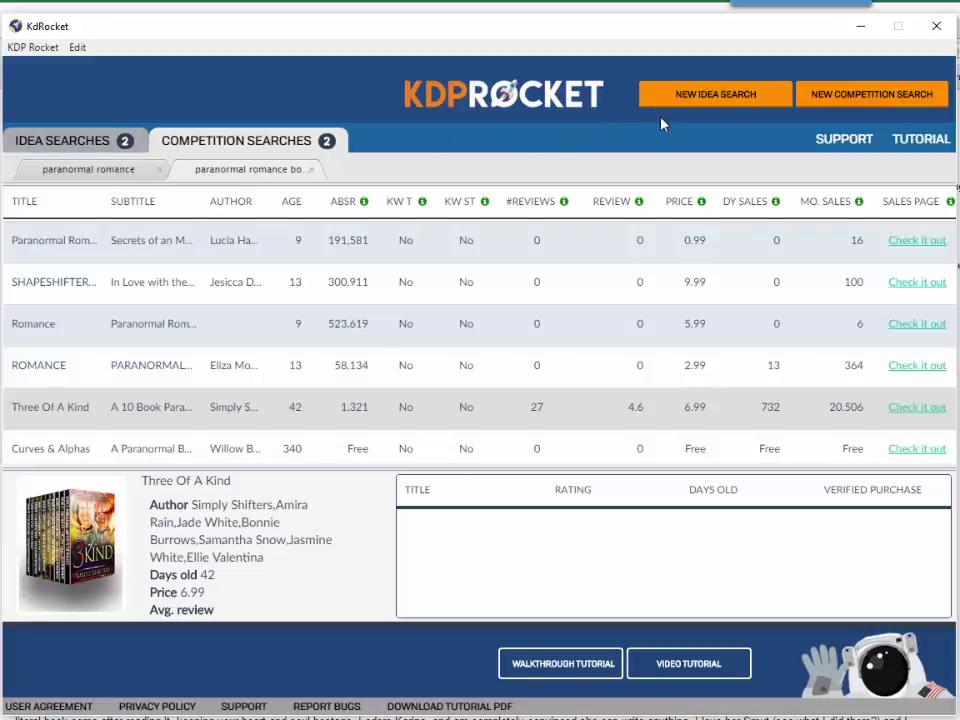
- Run a new idea search for the keyword "self help"
click(717, 96)
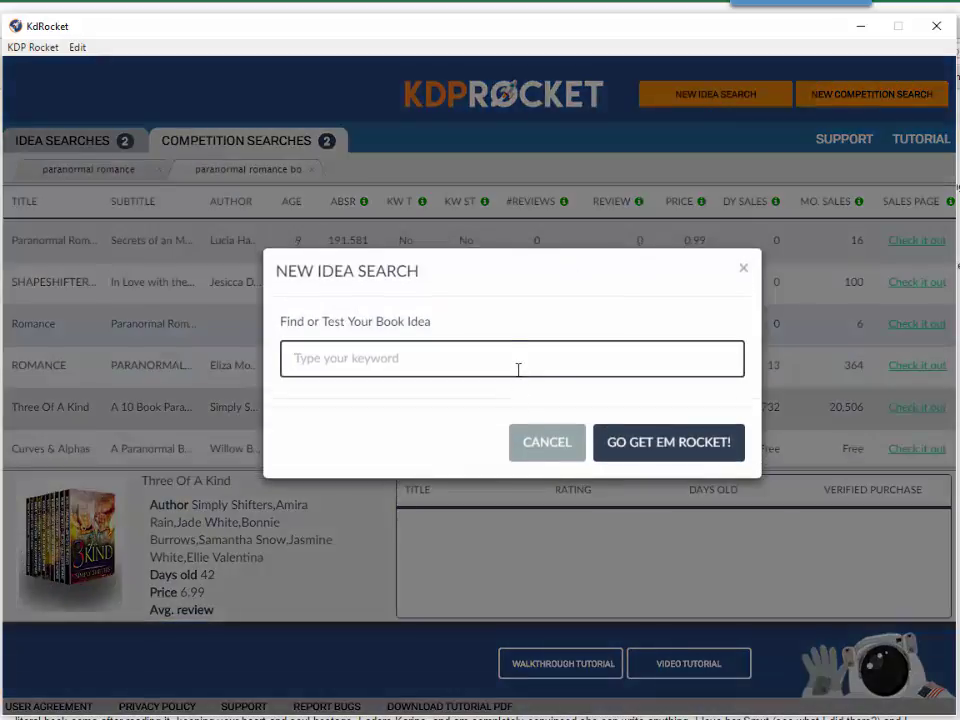
text(self help)
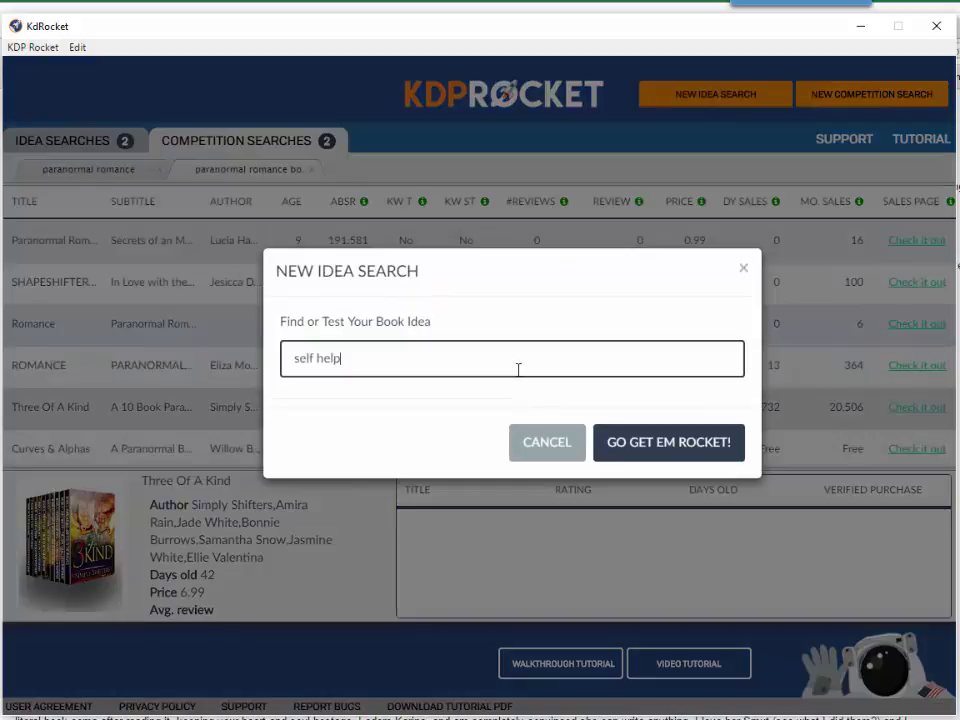
click(680, 450)
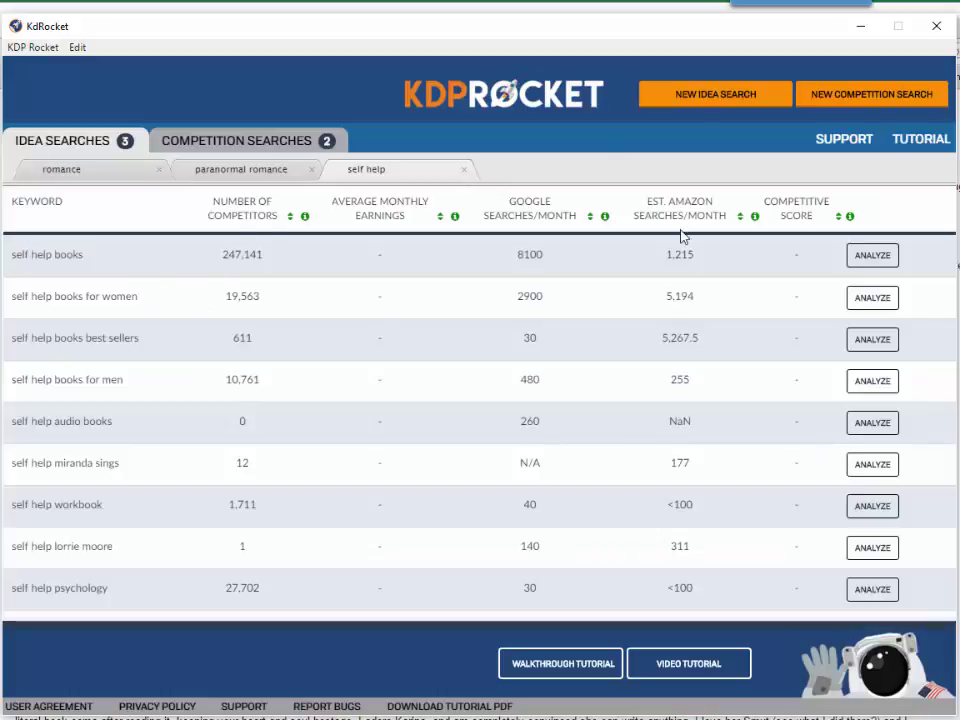
- Analyze the first nine keywords in the self help results, from "self help books" down to "self help psychology"
click(882, 262)
click(876, 302)
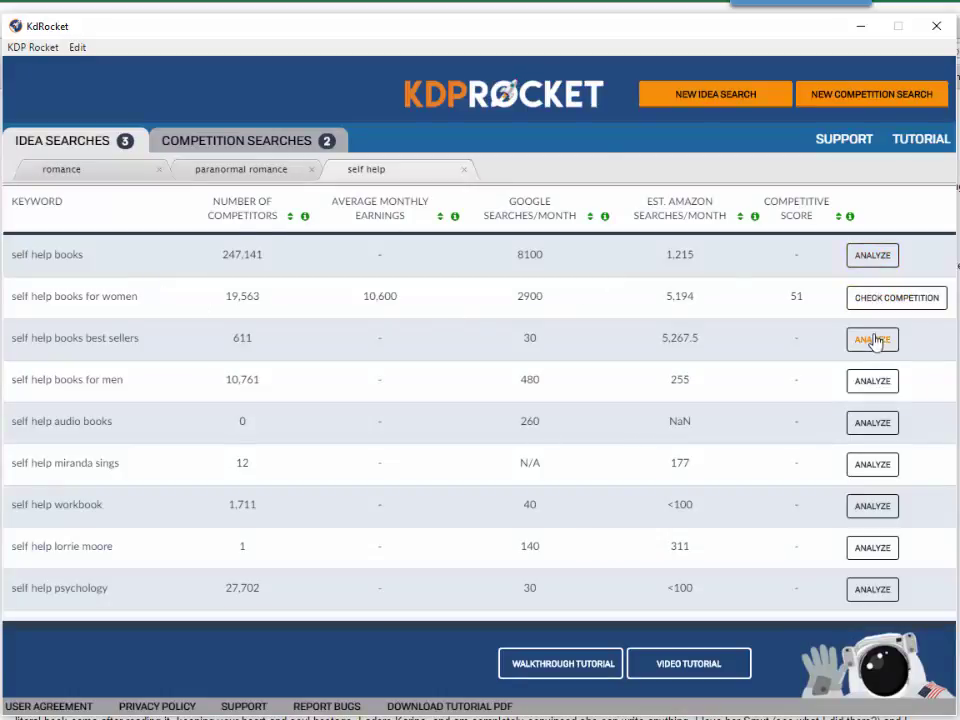
click(874, 384)
click(874, 424)
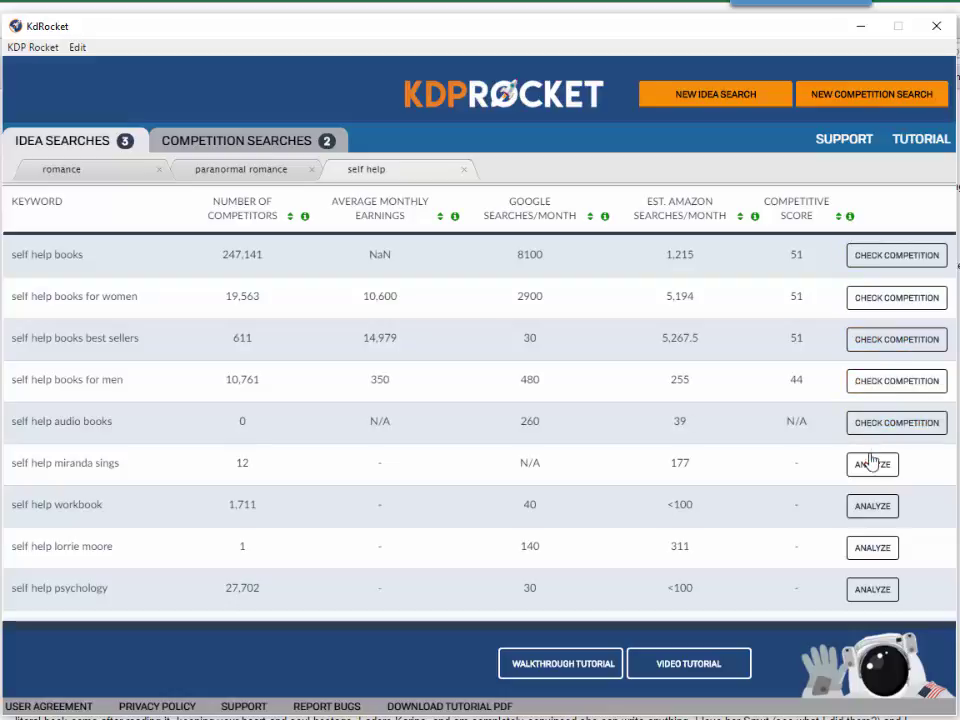
click(870, 463)
click(874, 506)
click(874, 548)
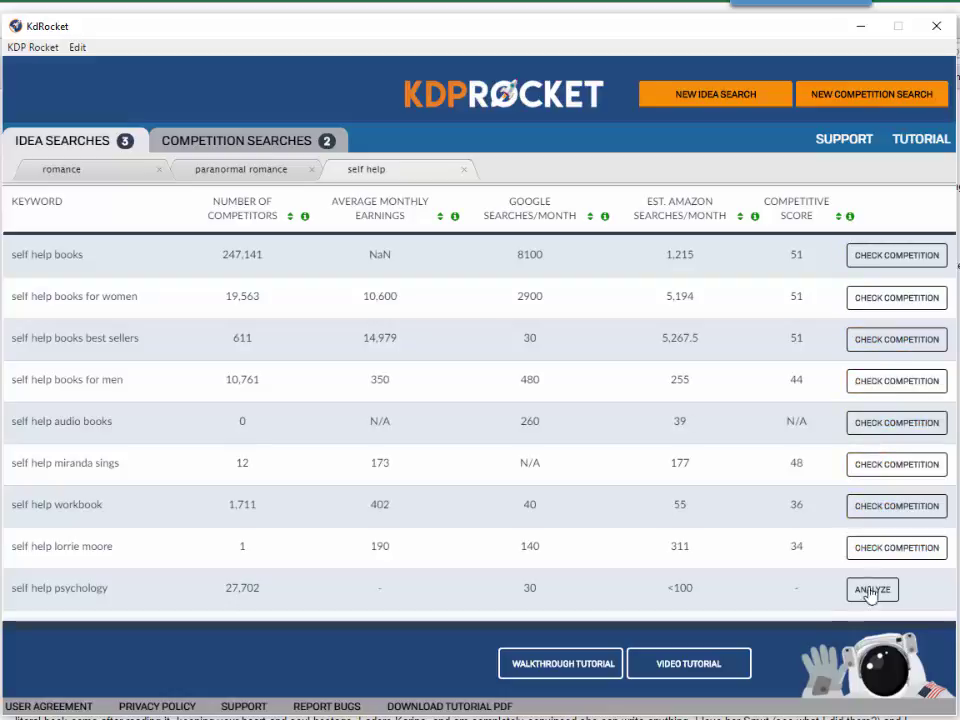
click(870, 590)
- Analyze the following keywords in the self help results, from "self help" down to "self help quotes"
scroll(760, 488, down, 2)
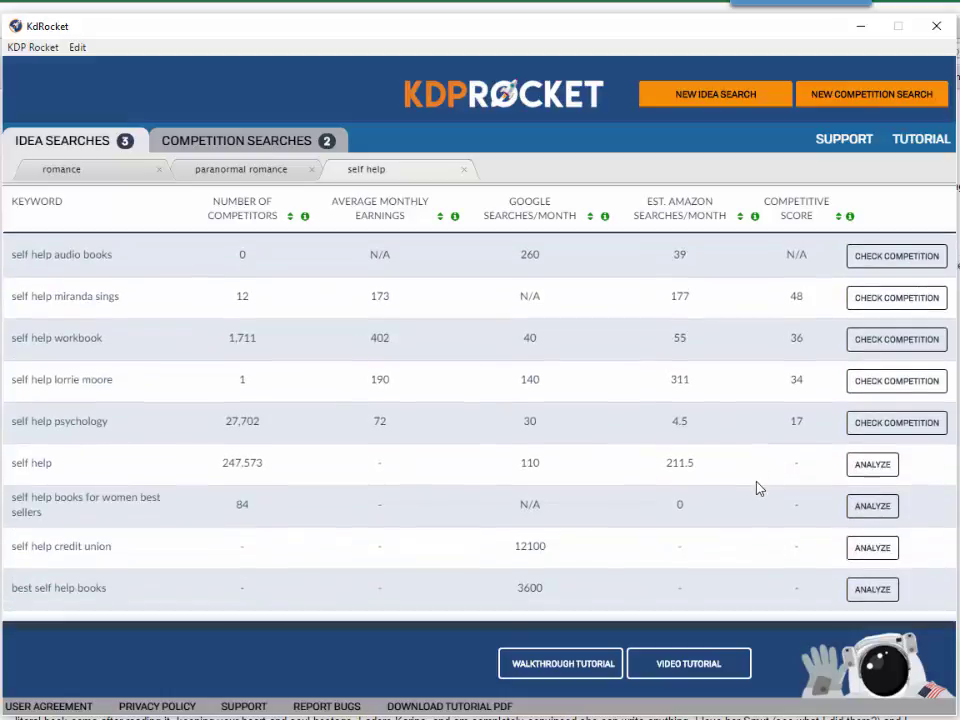
scroll(757, 488, down, 2)
click(871, 297)
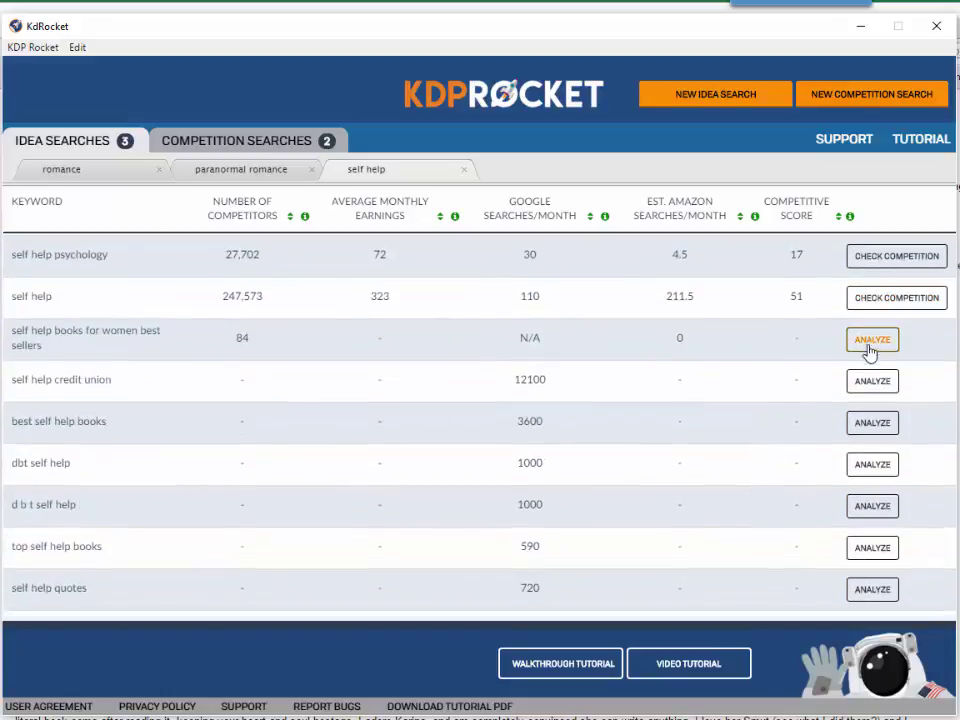
click(870, 345)
click(872, 384)
click(870, 428)
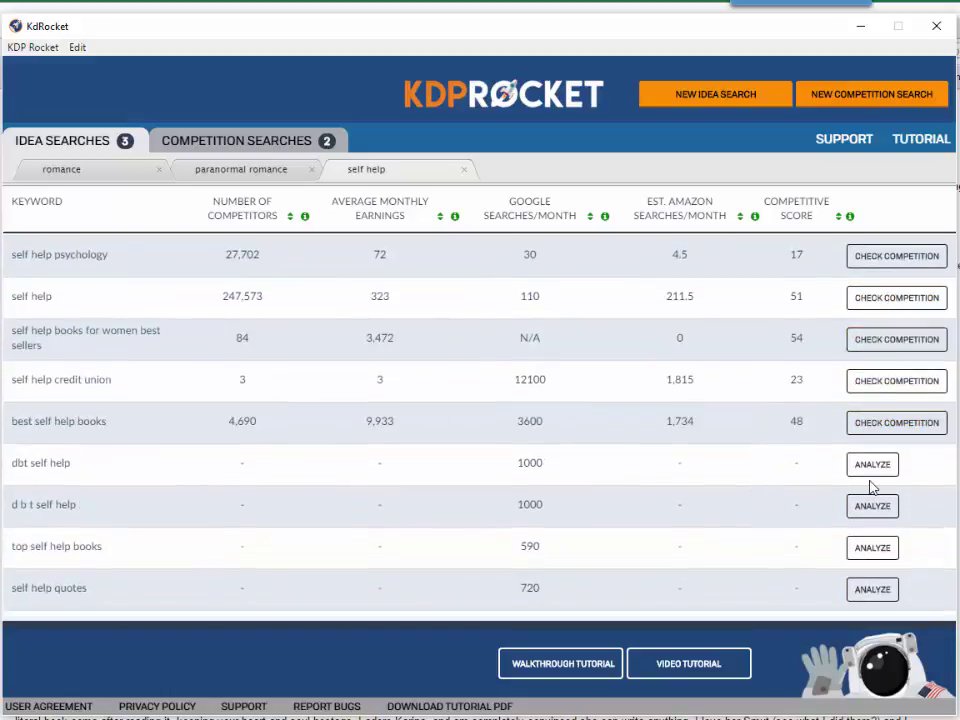
click(872, 463)
click(880, 506)
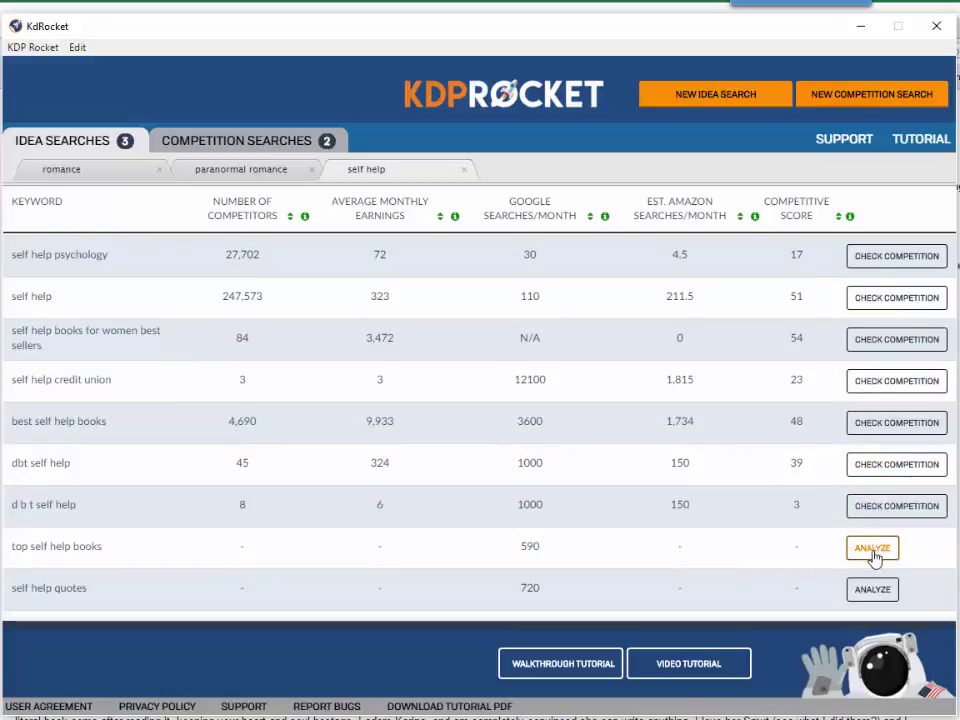
click(873, 550)
click(872, 589)
- Analyze the keywords "self help groups", "self help for the elderly", "best self help books for women" and "self help graphics"
scroll(800, 545, down, 2)
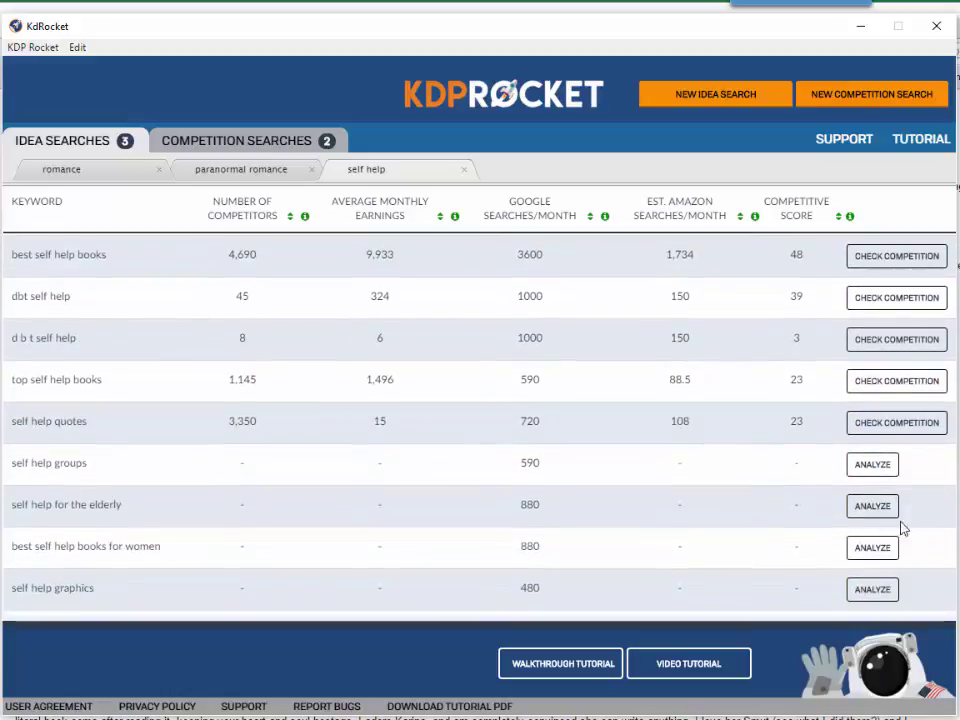
click(874, 466)
click(874, 507)
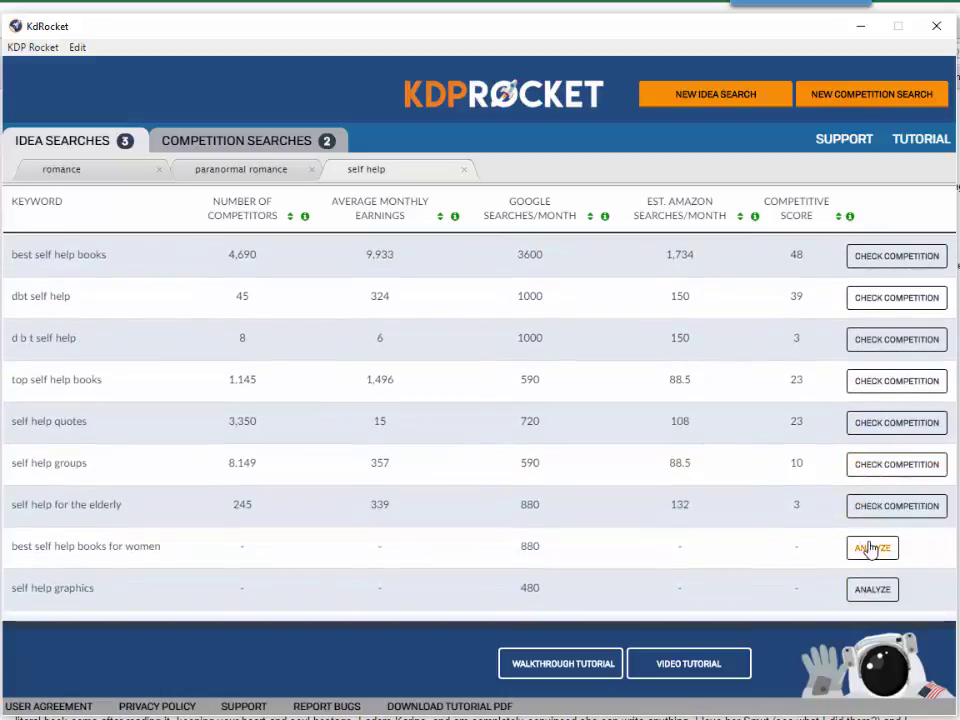
click(870, 549)
click(864, 593)
- Analyze the keywords "self help for depression", "self help federal credit union", "self help book" and "depression self help"
scroll(620, 508, down, 1)
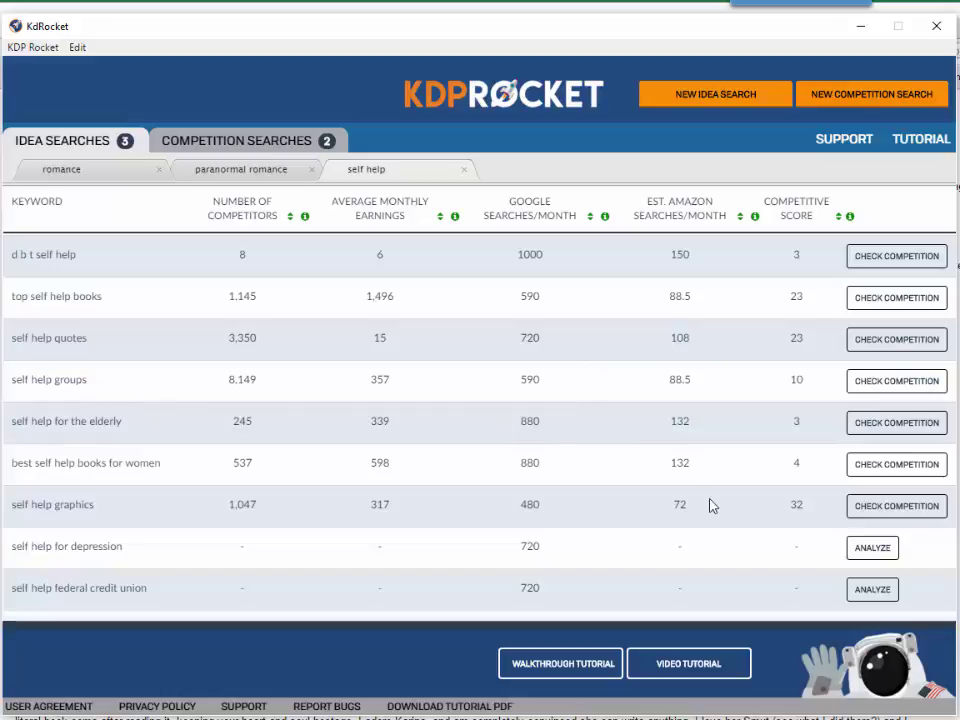
scroll(796, 549, down, 2)
click(876, 466)
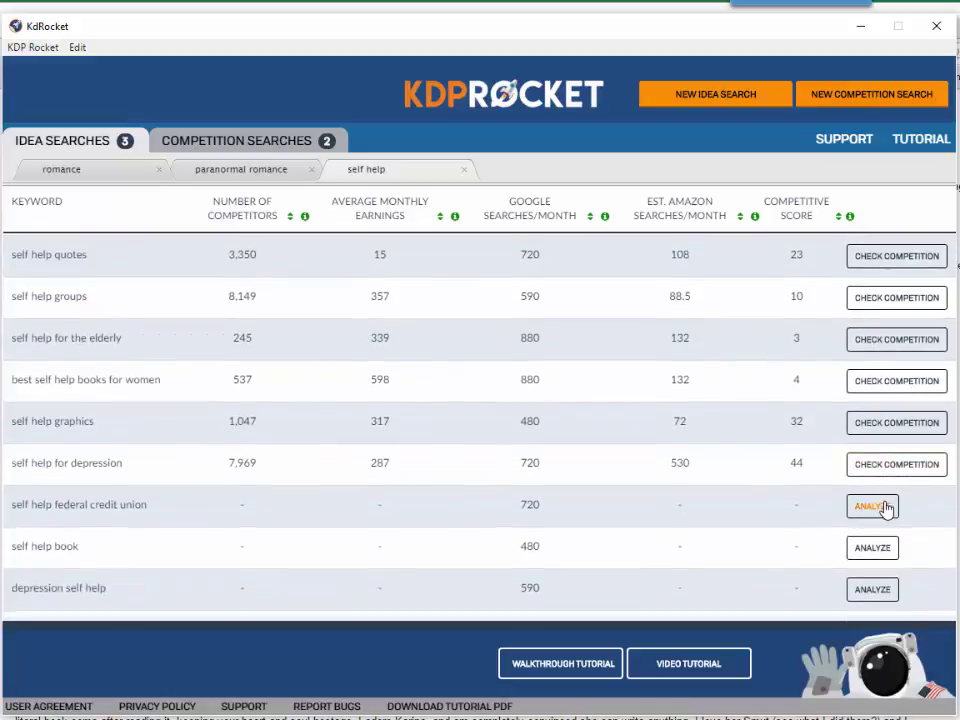
click(879, 507)
click(870, 549)
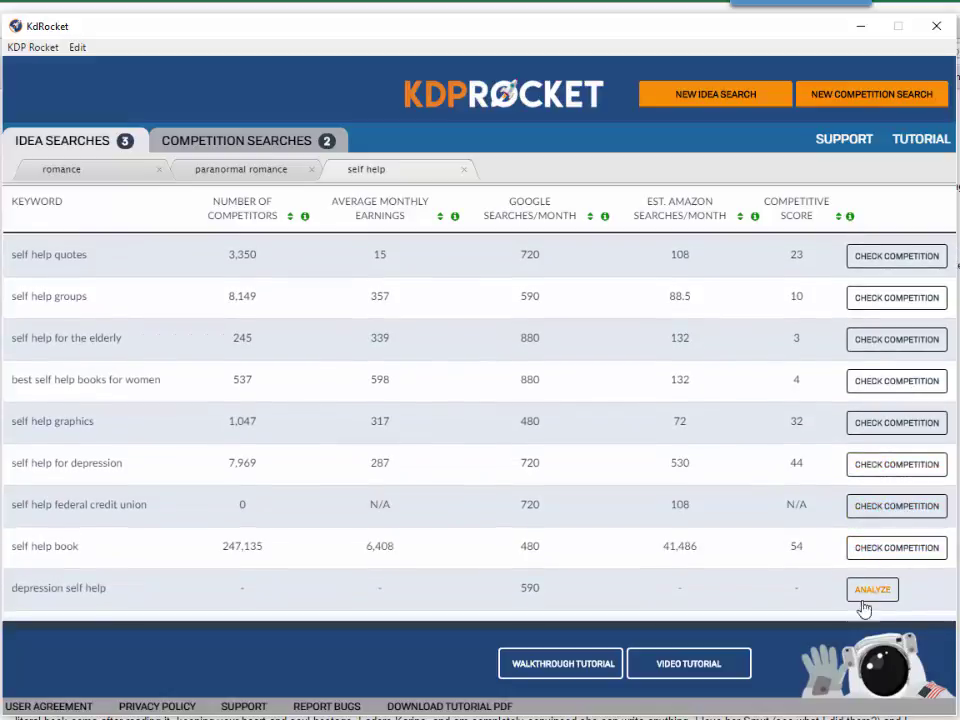
click(868, 592)
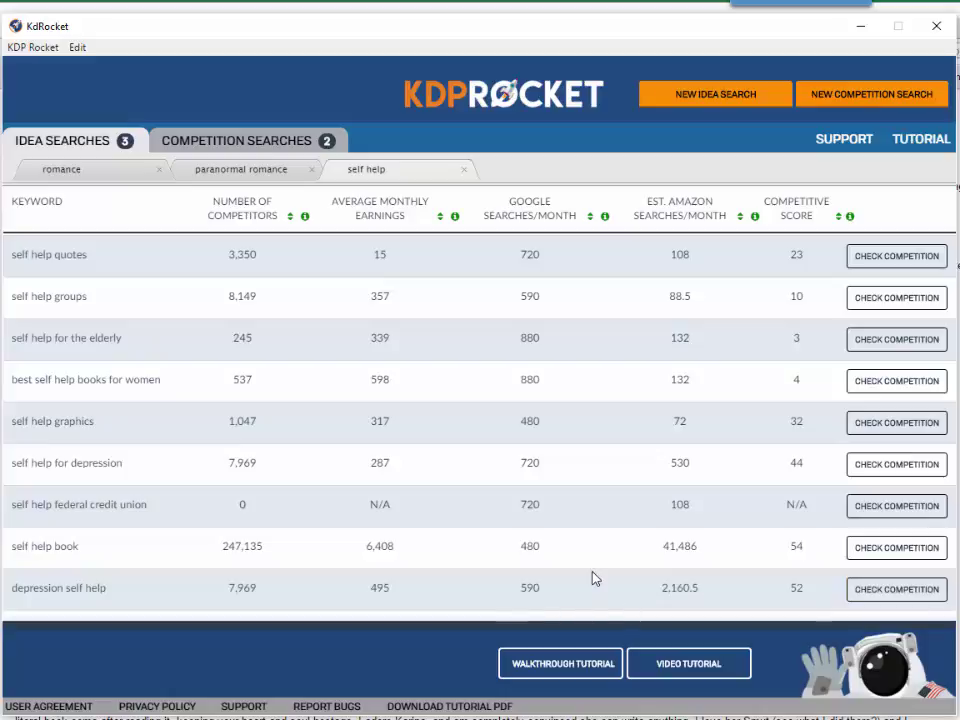
- Analyze the keywords "self help enterprises", "self help brockton ma", "best self help books of all time" and "anxiety self help"
scroll(594, 576, down, 2)
scroll(650, 578, down, 2)
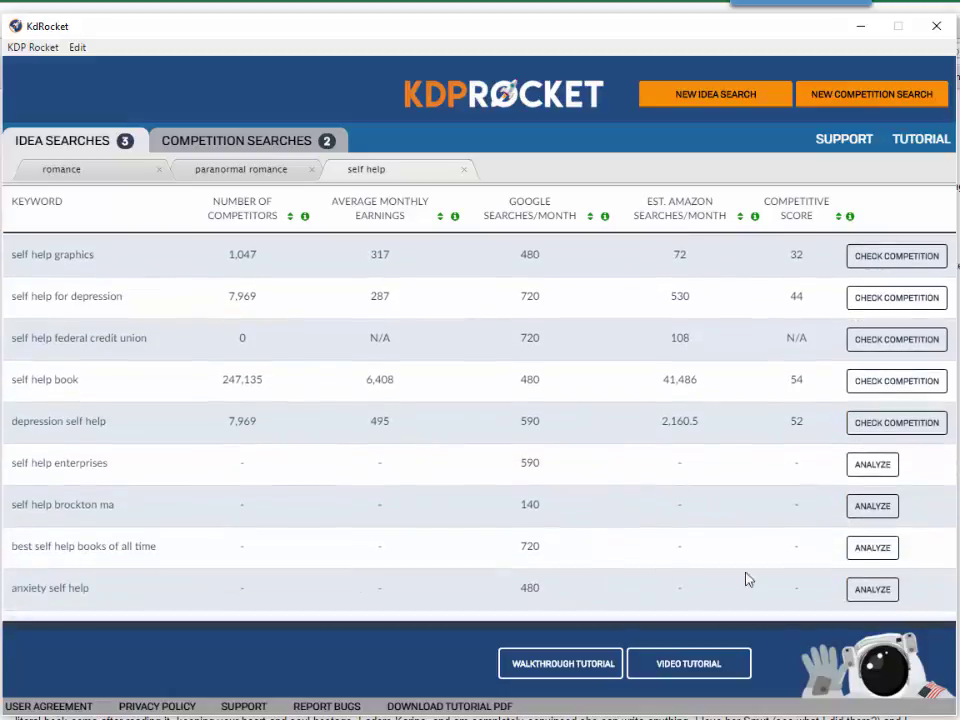
click(872, 463)
click(870, 508)
click(866, 549)
click(870, 590)
- Review the analyzed self help keywords, comparing their competitors, average monthly earnings, search volumes and competitive scores
scroll(790, 576, up, 15)
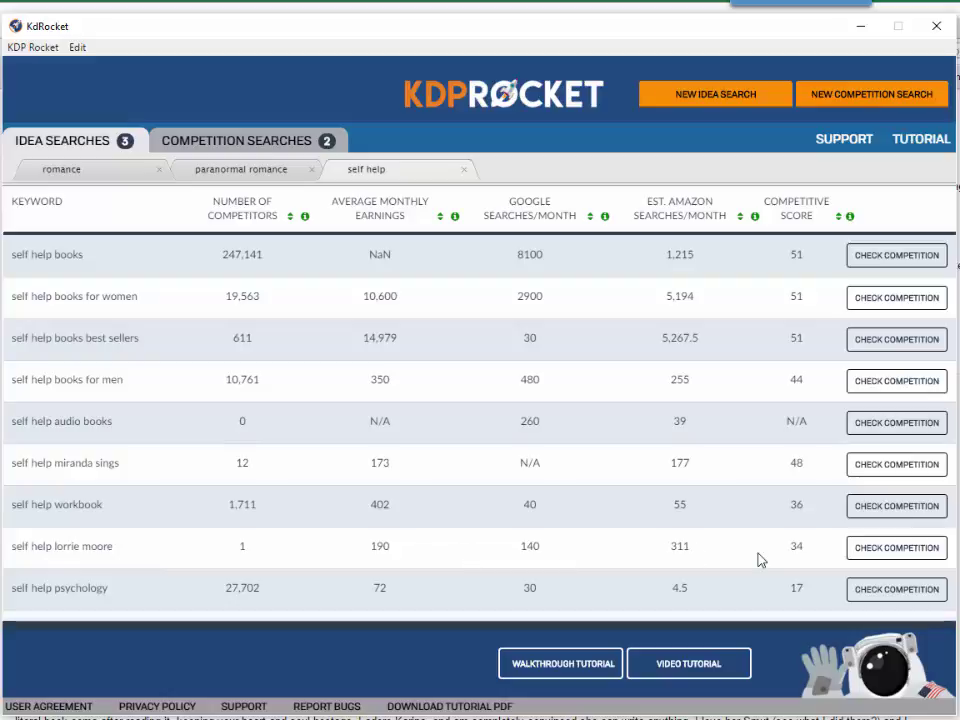
scroll(752, 533, down, 2)
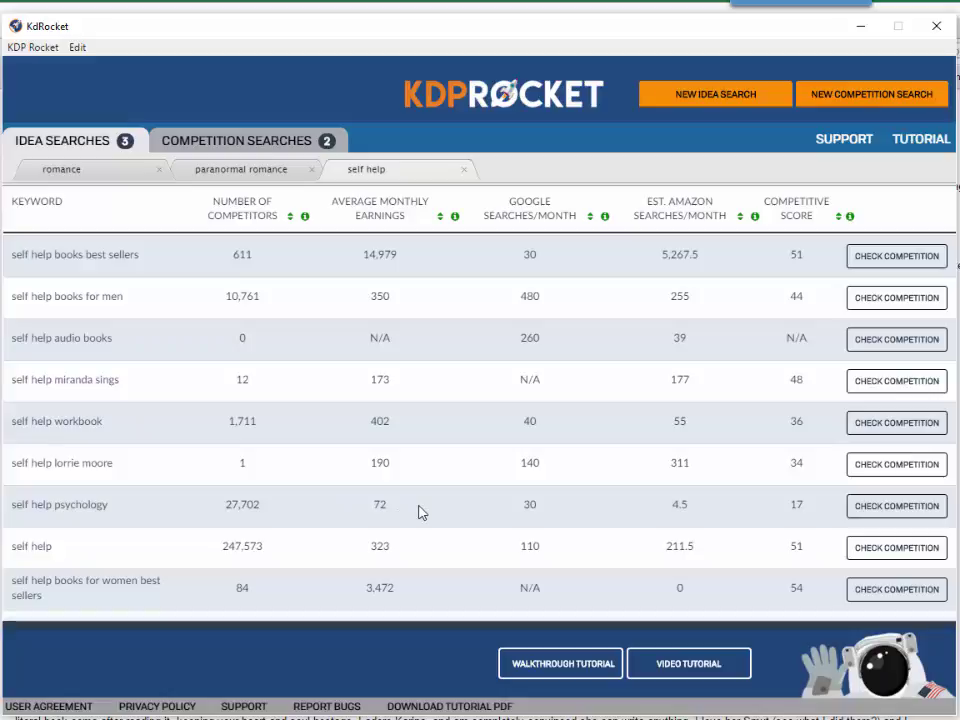
scroll(420, 511, down, 4)
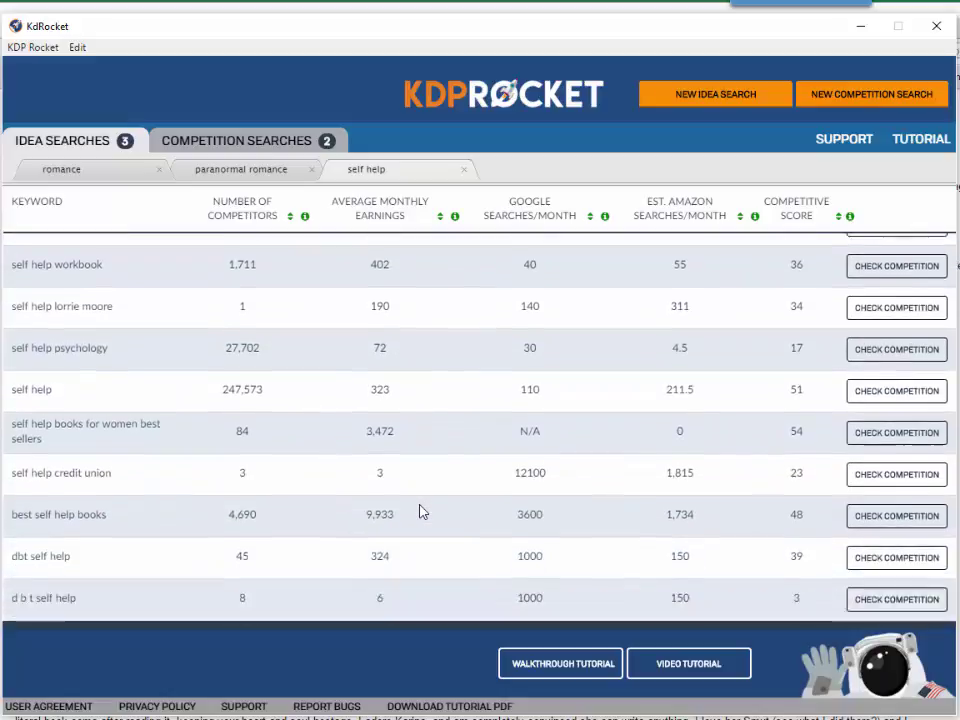
scroll(335, 493, down, 5)
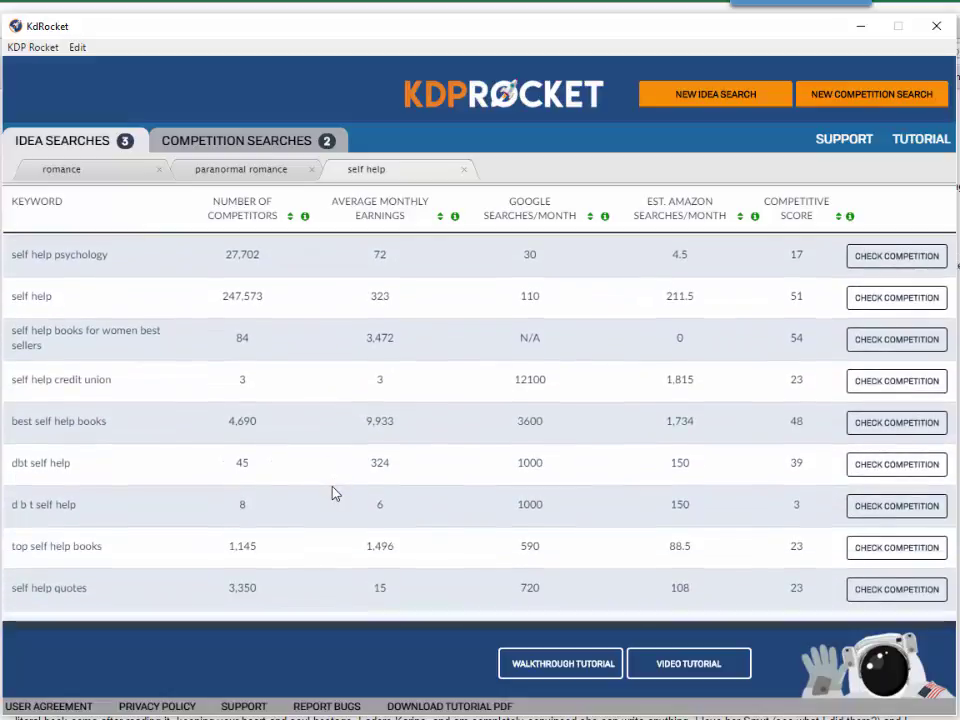
scroll(335, 493, down, 6)
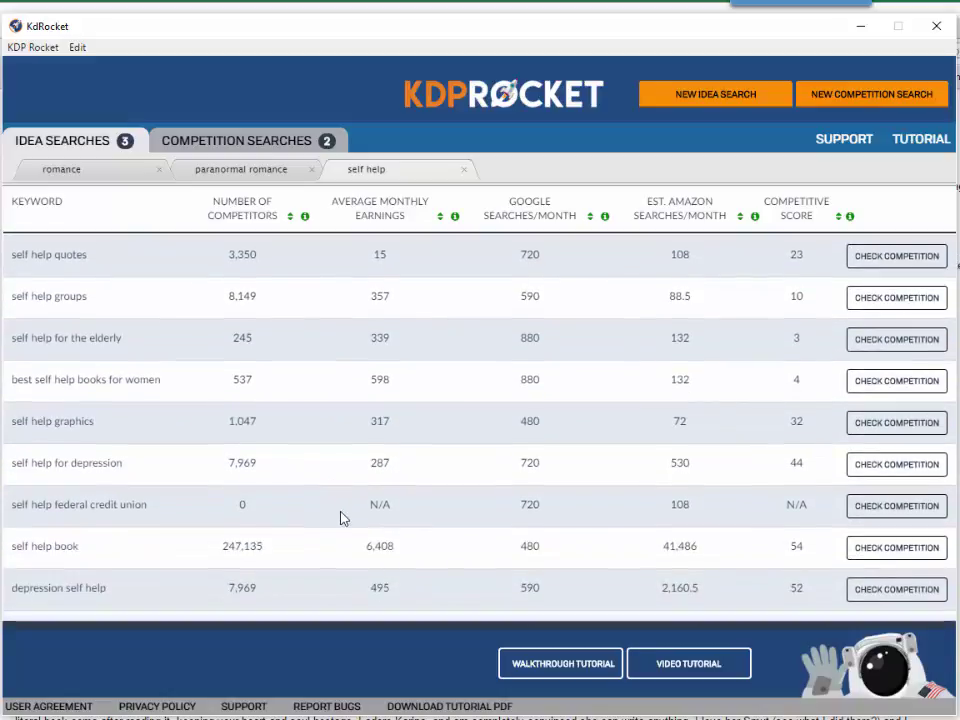
scroll(340, 517, up, 8)
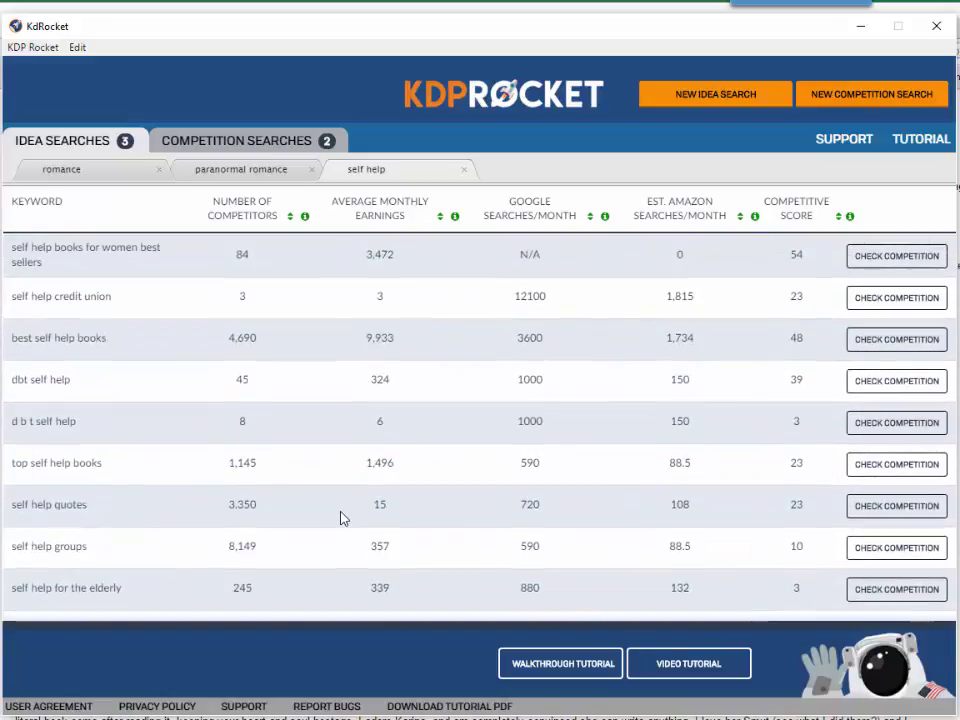
scroll(340, 517, up, 8)
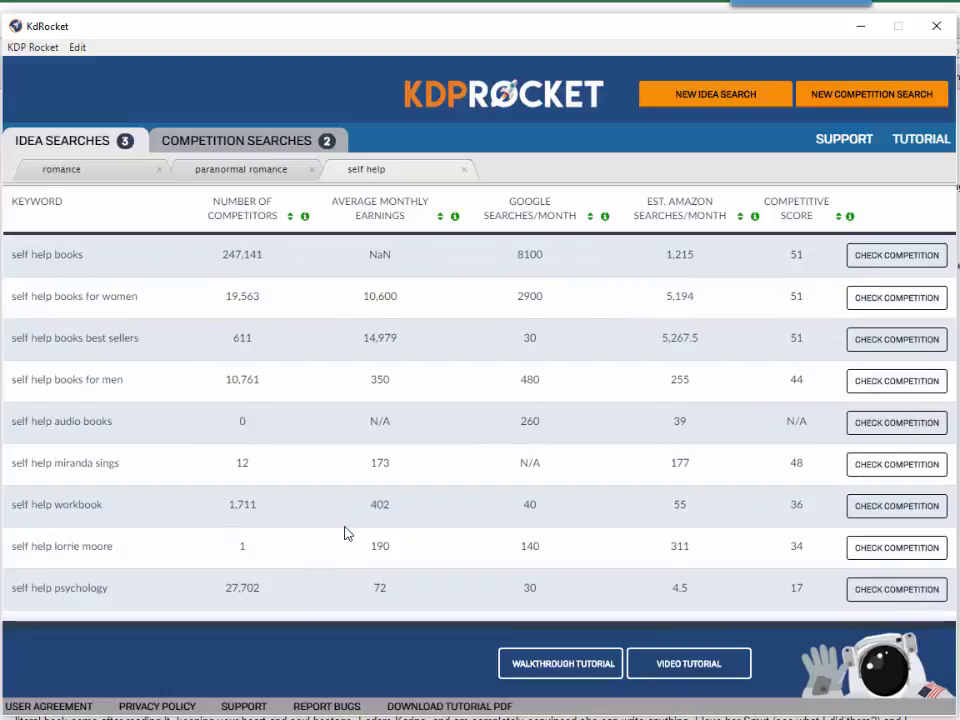
- Run a new idea search for the keyword "anxiety self help"
click(692, 100)
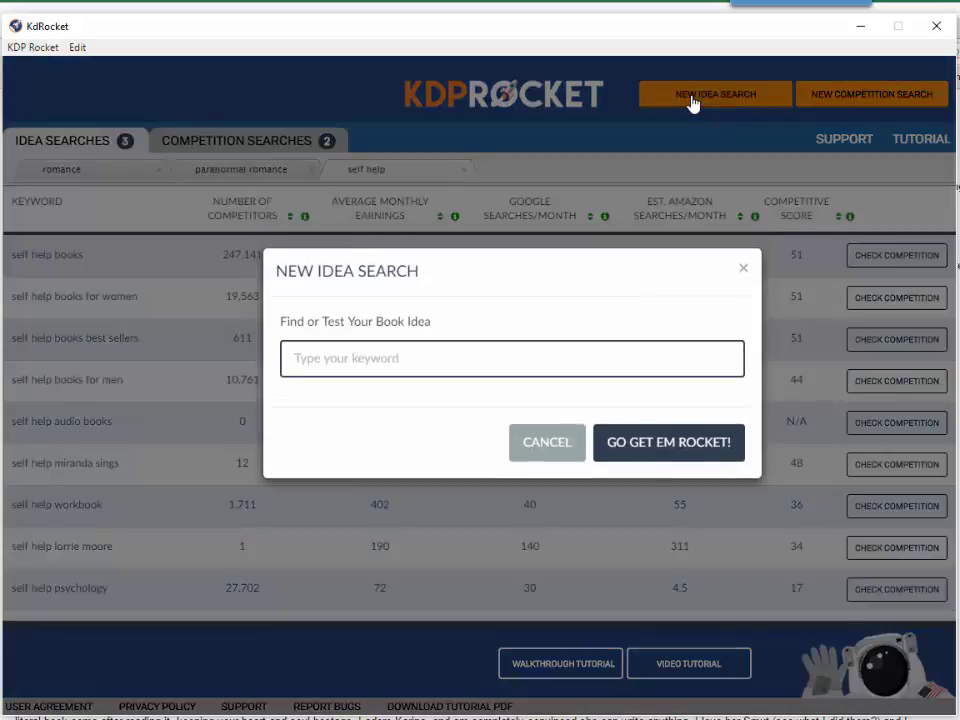
text(anxiety self help)
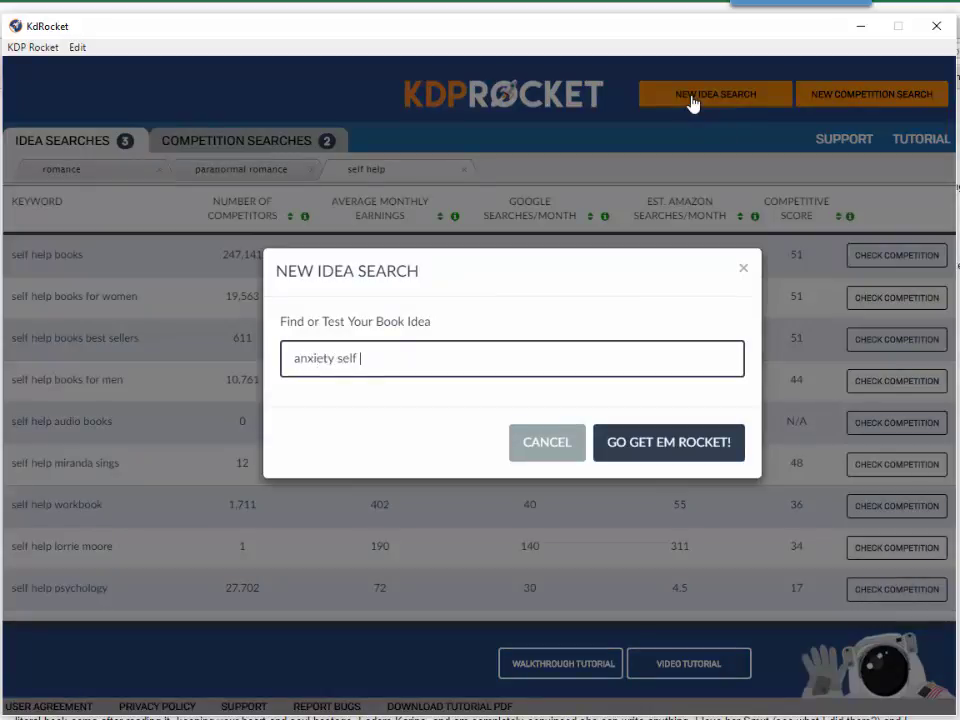
click(707, 443)
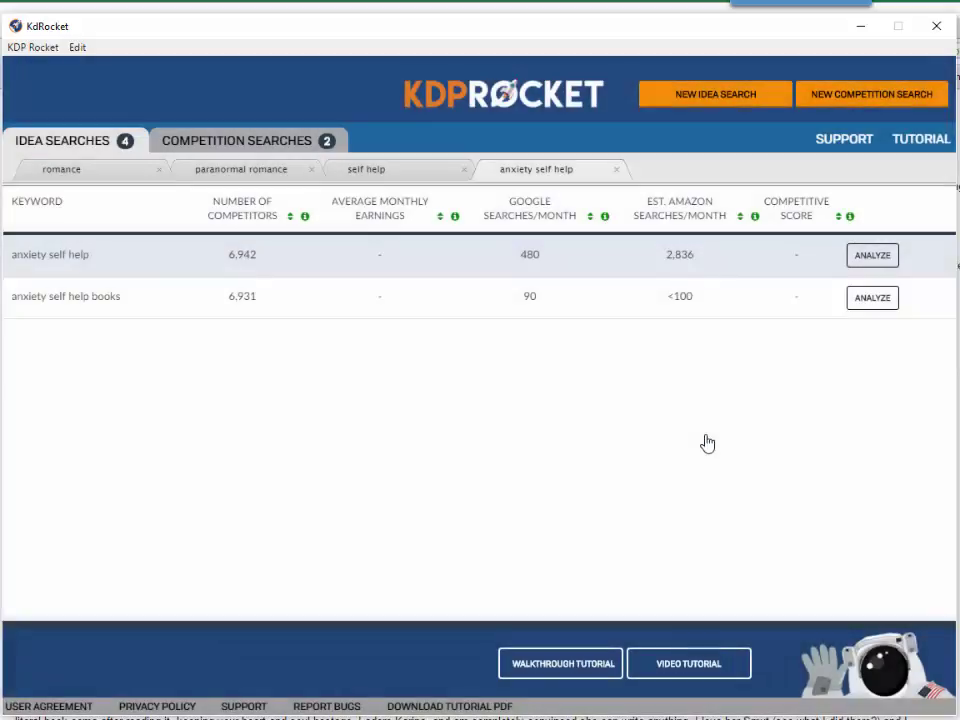
- Analyze "anxiety self help" and "anxiety self help books", and check the competition for "anxiety self help books"
click(886, 264)
click(884, 300)
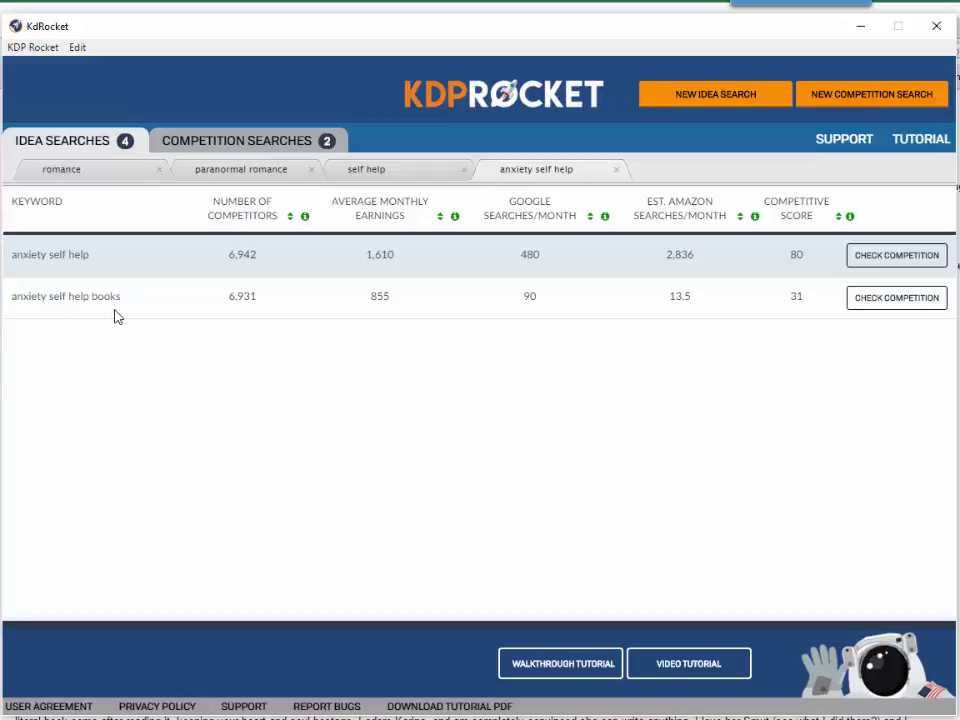
click(880, 305)
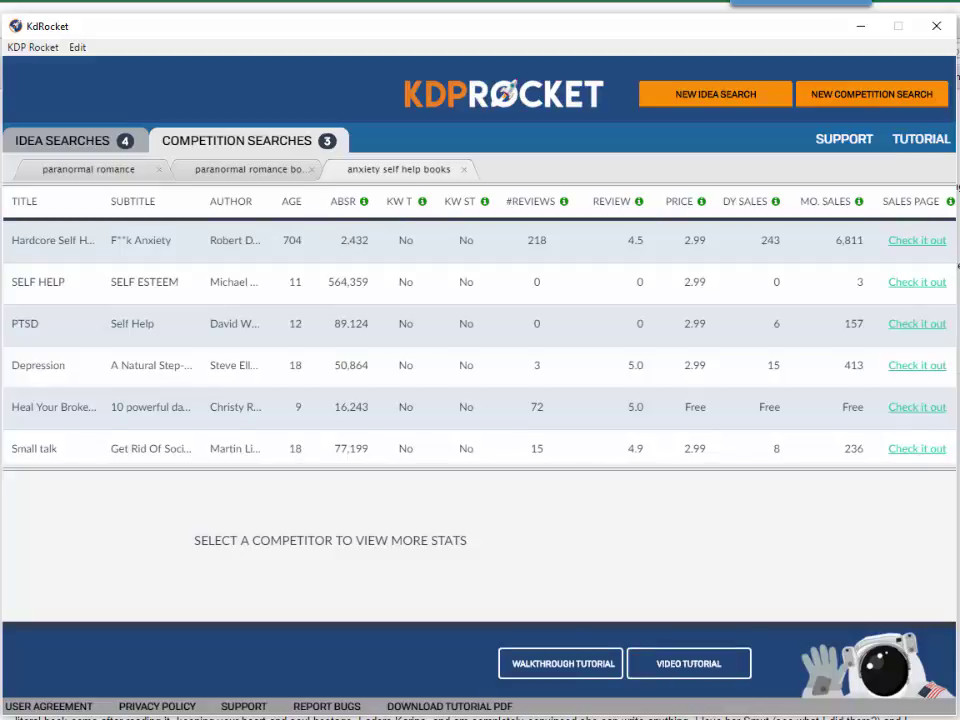
- Look through the PDF tutorial, video tutorials and case studies on the KDP Rocket tutorials page in the browser
scroll(480, 400, down, 3)
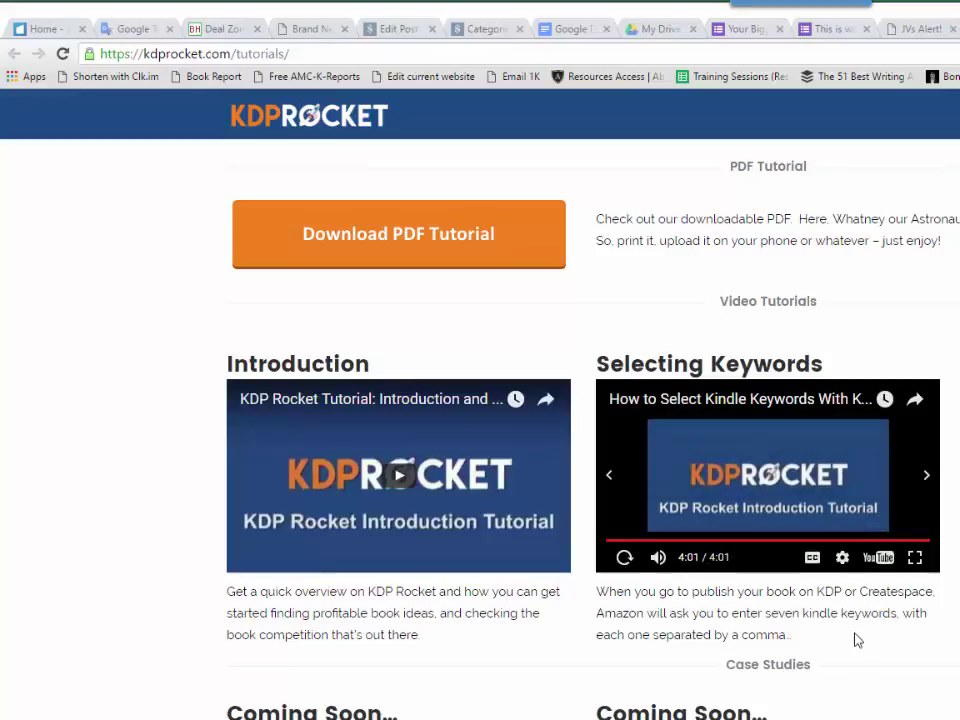
scroll(480, 400, down, 3)
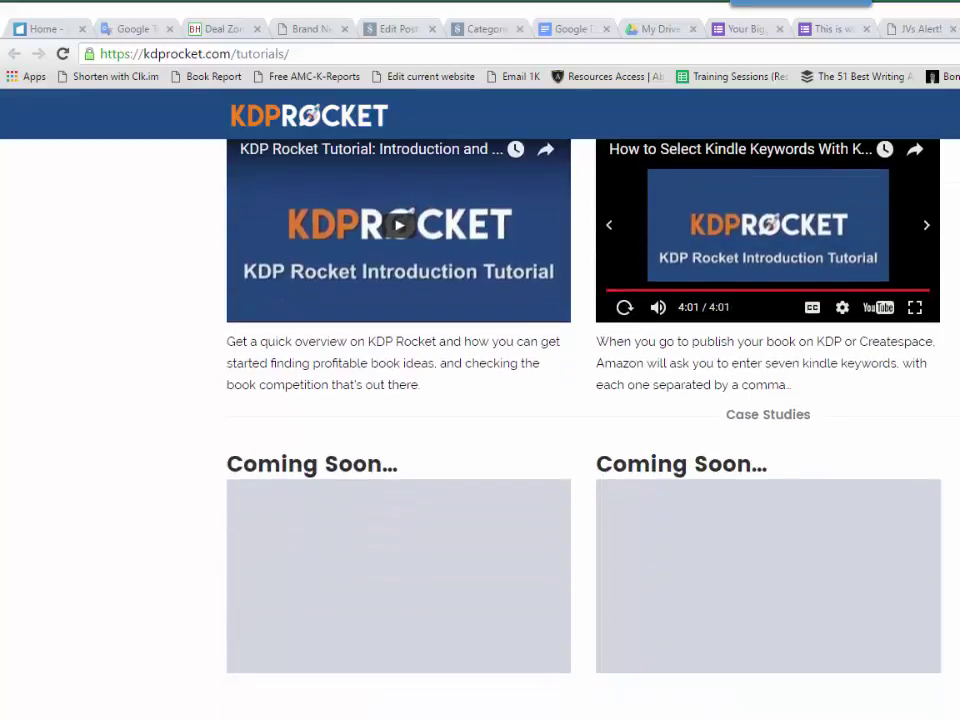
scroll(480, 400, up, 3)
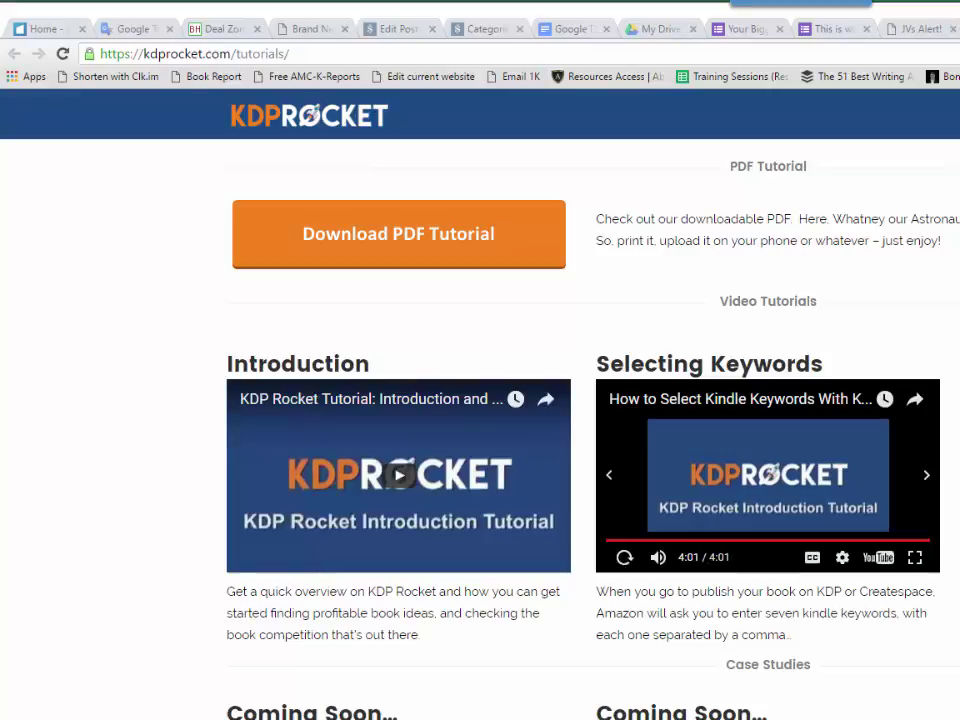
scroll(480, 400, down, 1)
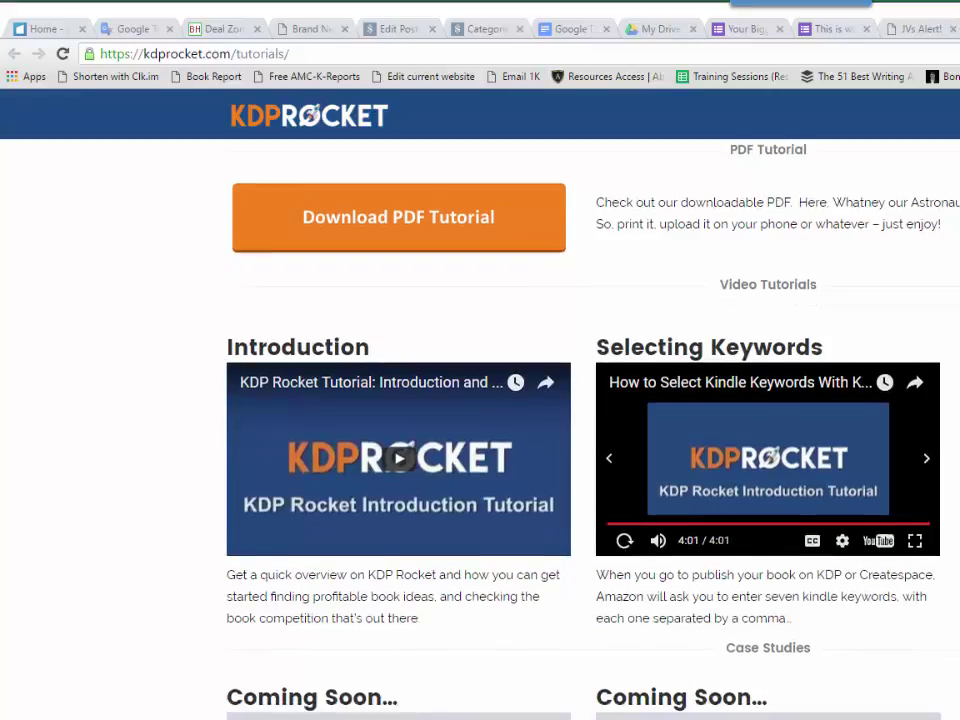
scroll(480, 400, up, 2)
scroll(214, 360, up, 2)
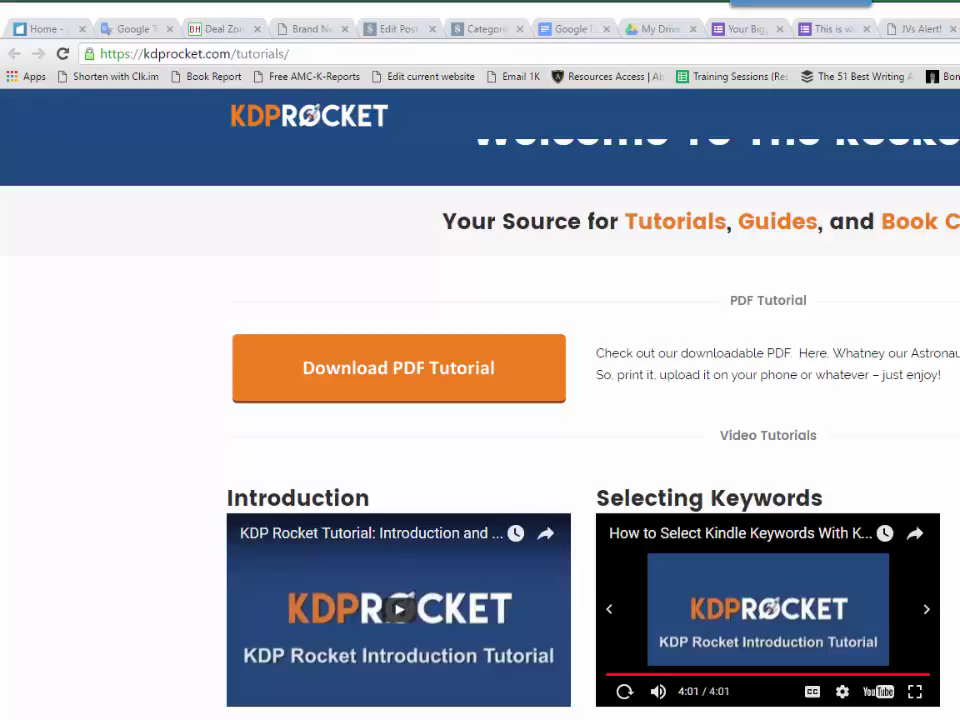
- Switch back to KDP Rocket and view the competition search results for "paranormal romance"
key(alt+Tab)
click(557, 257)
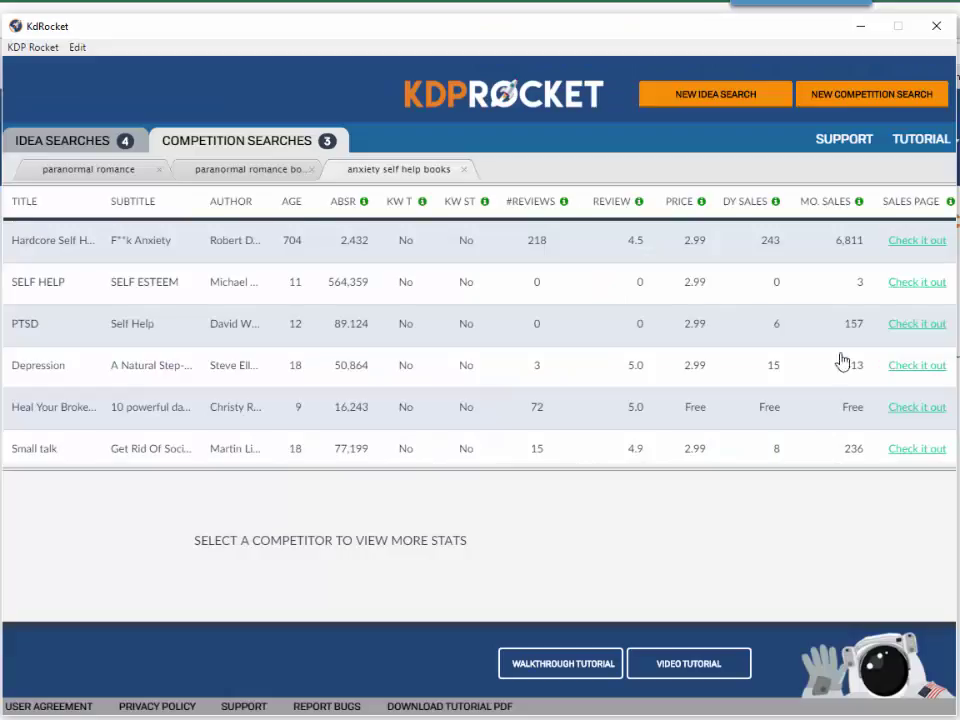
click(72, 174)
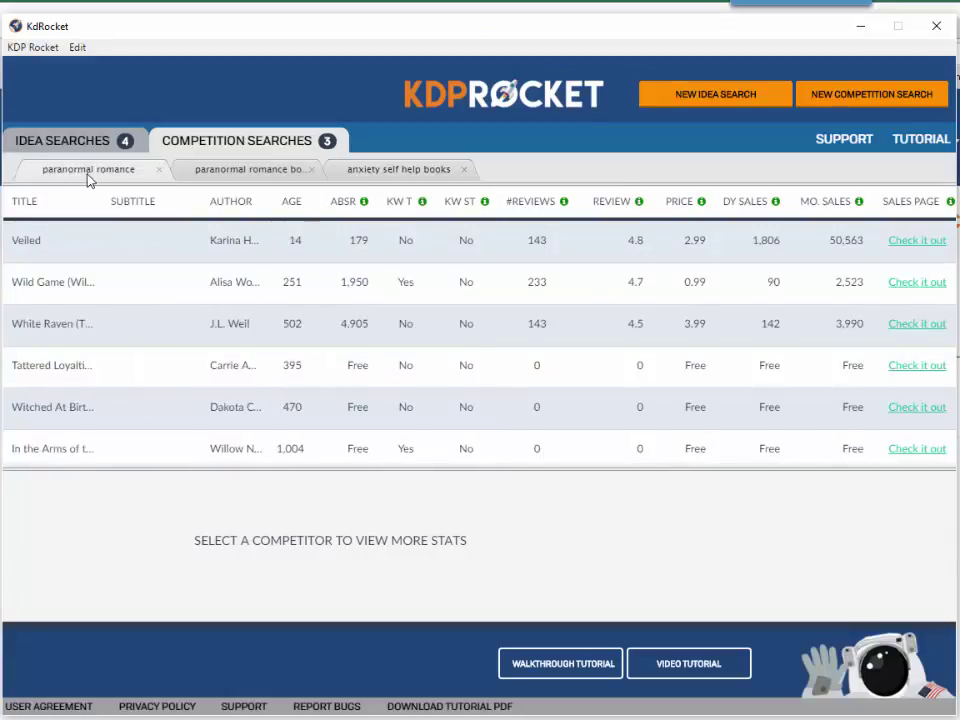